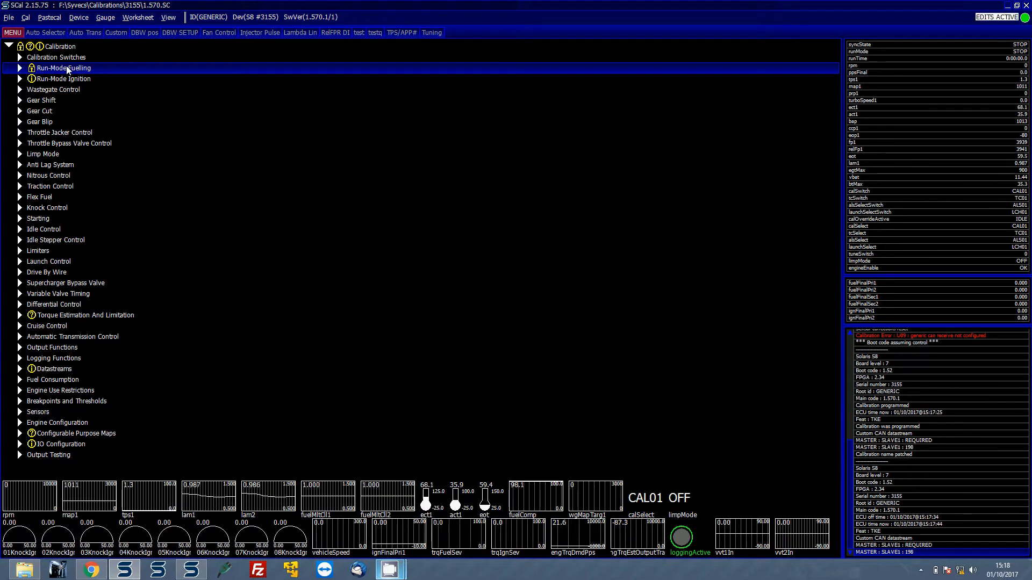
Save the current calibration under the new file name 1.570 test
key("alt+f")
key("a")
key("Right")
type("test")
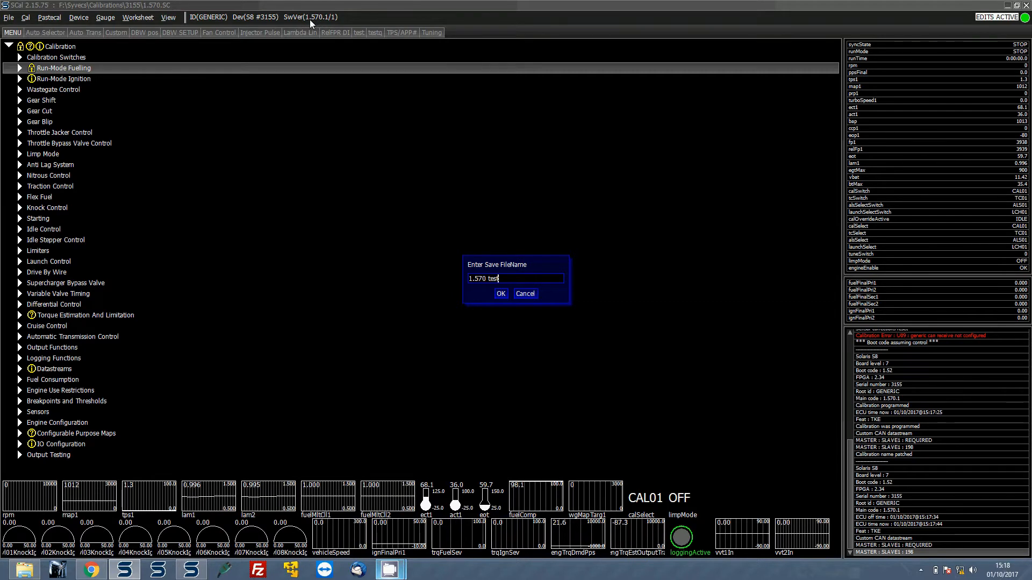
key("Return")
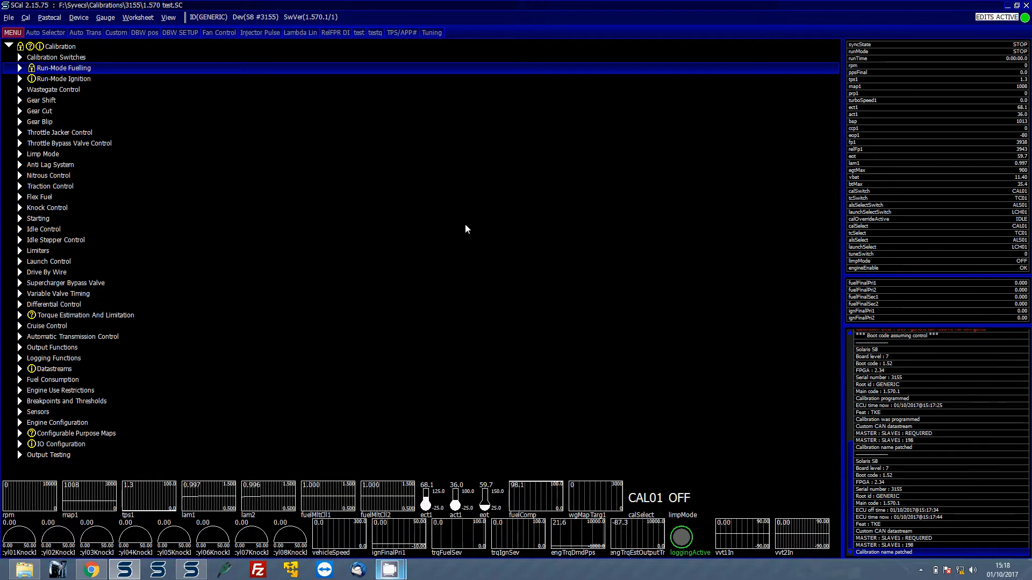
Switch to SCfg and get the logging config from the connected S8 device using GENERIC access
key("super")
type("scfg")
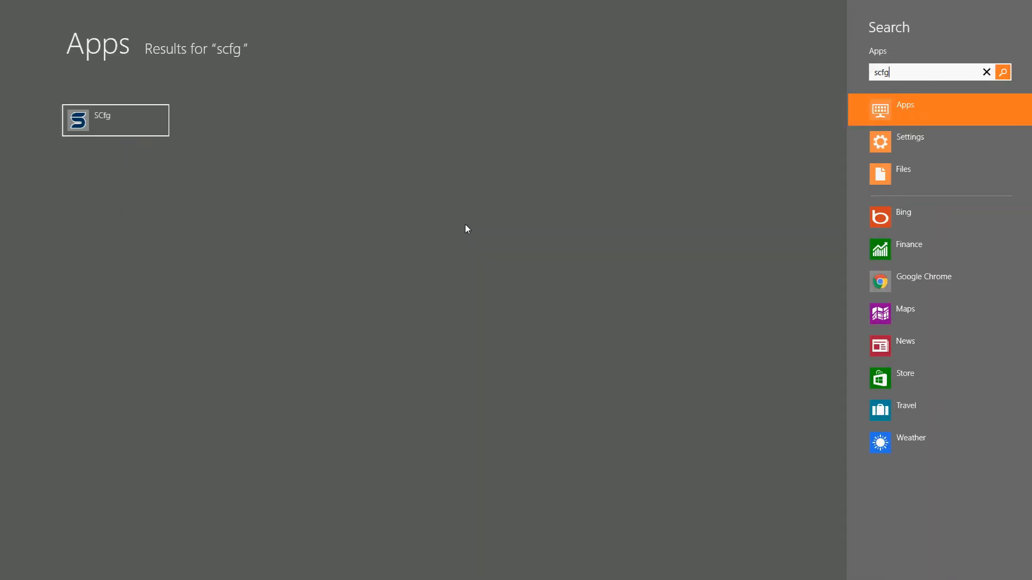
key("Return")
key("alt+d")
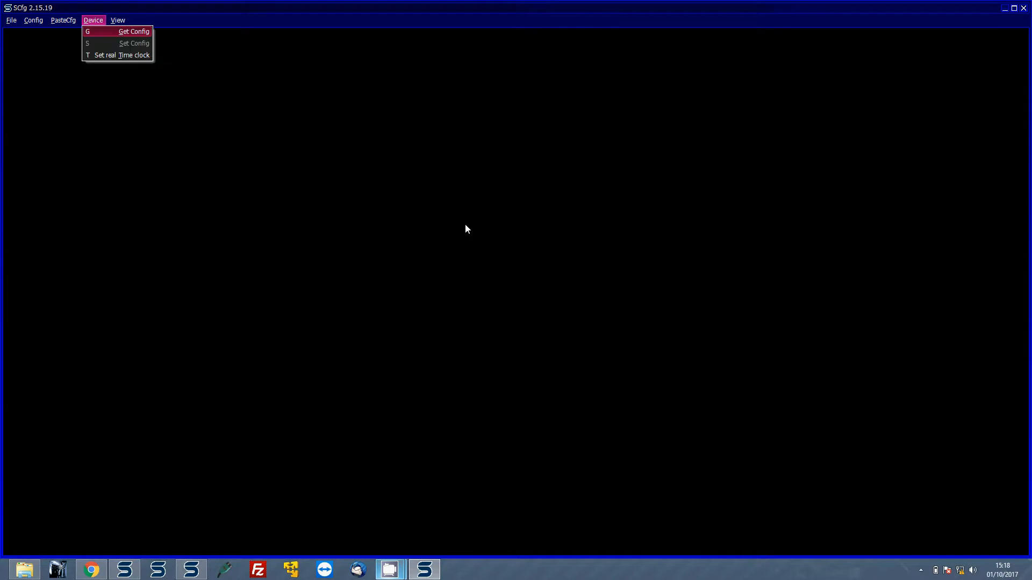
key("Return")
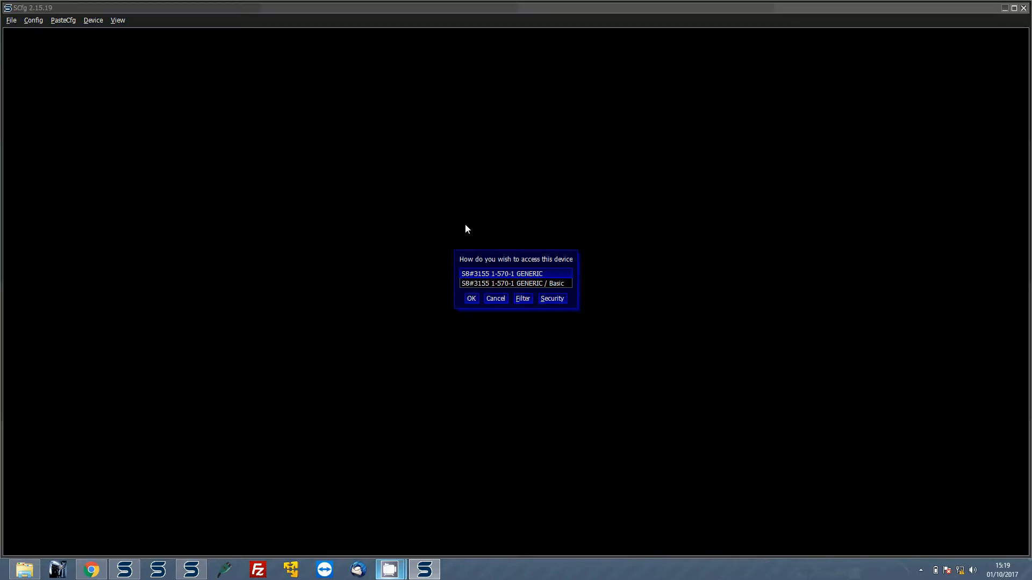
key("Return")
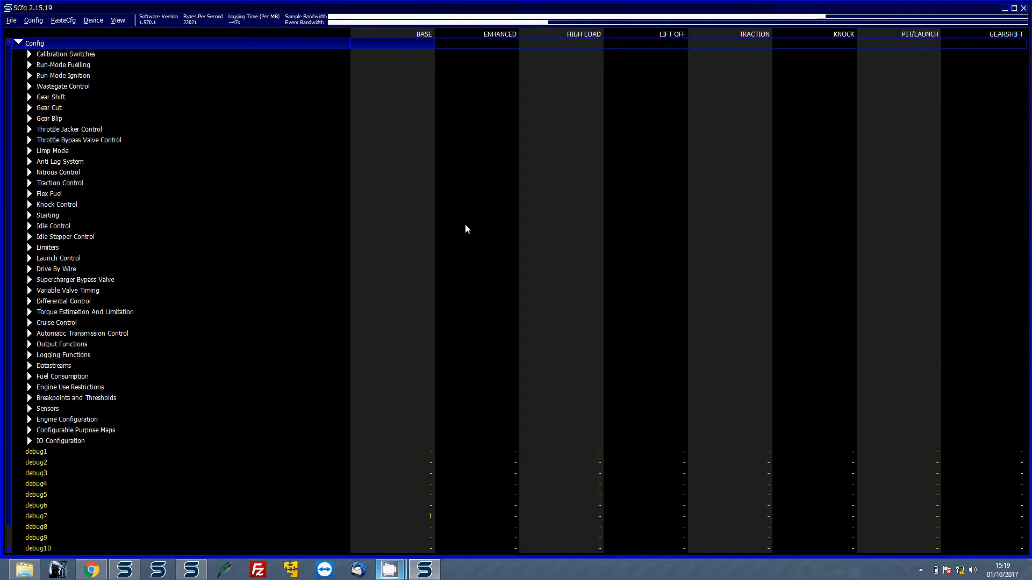
Save the retrieved logging config as Test, overwriting the existing file
key("alt+f")
key("Return")
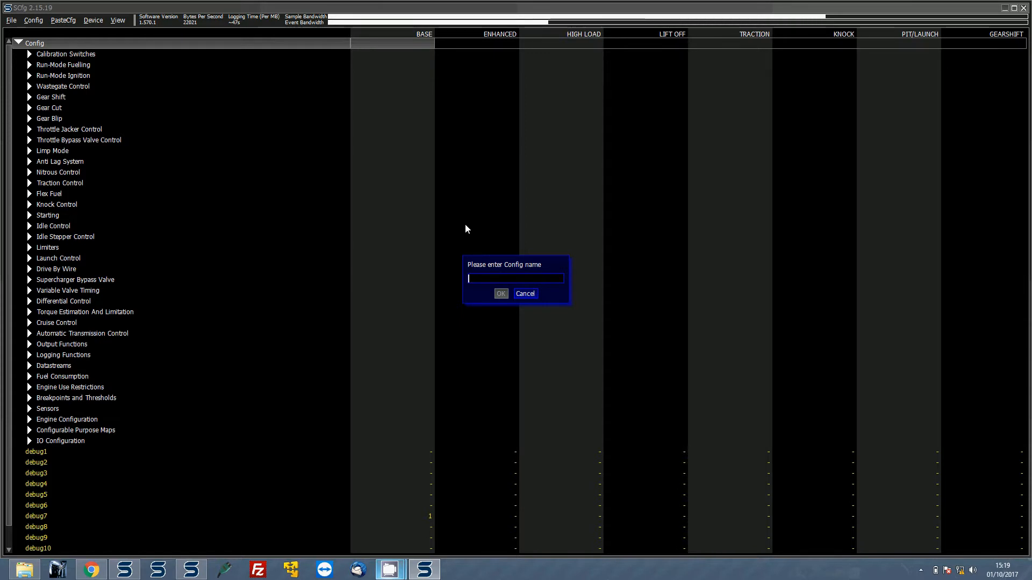
type("1")
key("BackSpace")
type("Test")
key("Return")
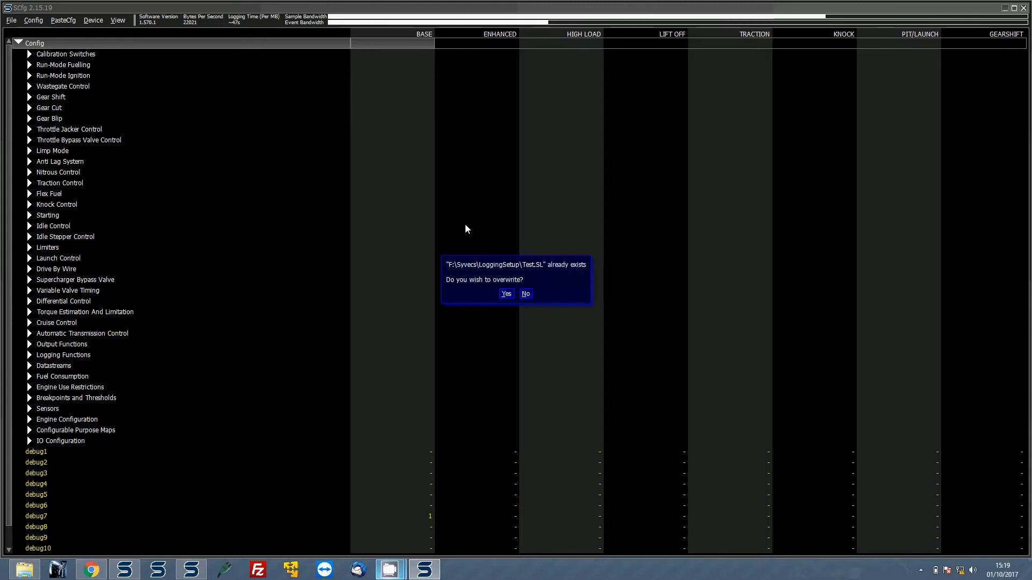
key("Return")
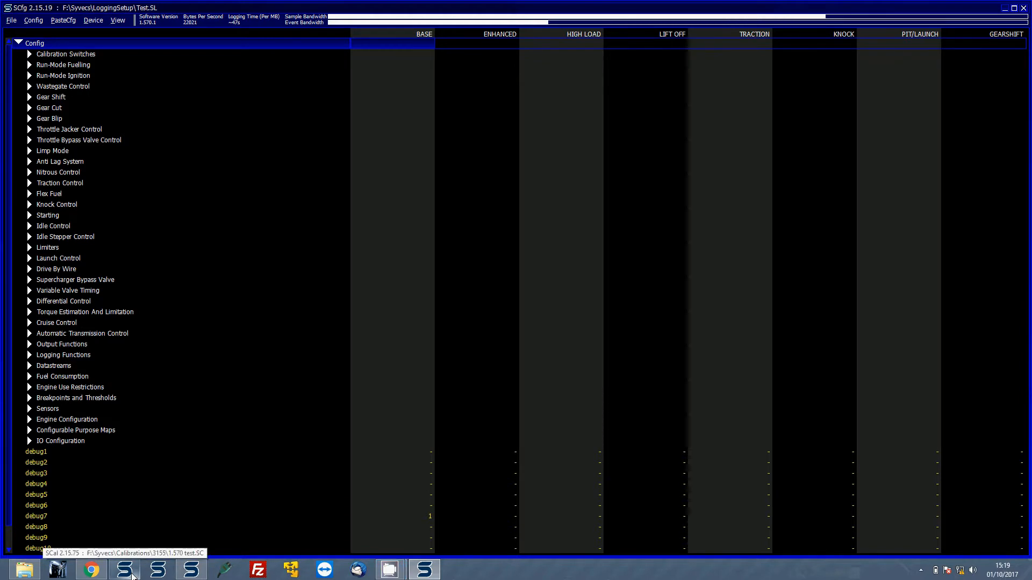
Switch to Chrome and read through the Latest S12 Firmware forum topic down to the version 1.590 change list
left_click(91, 574)
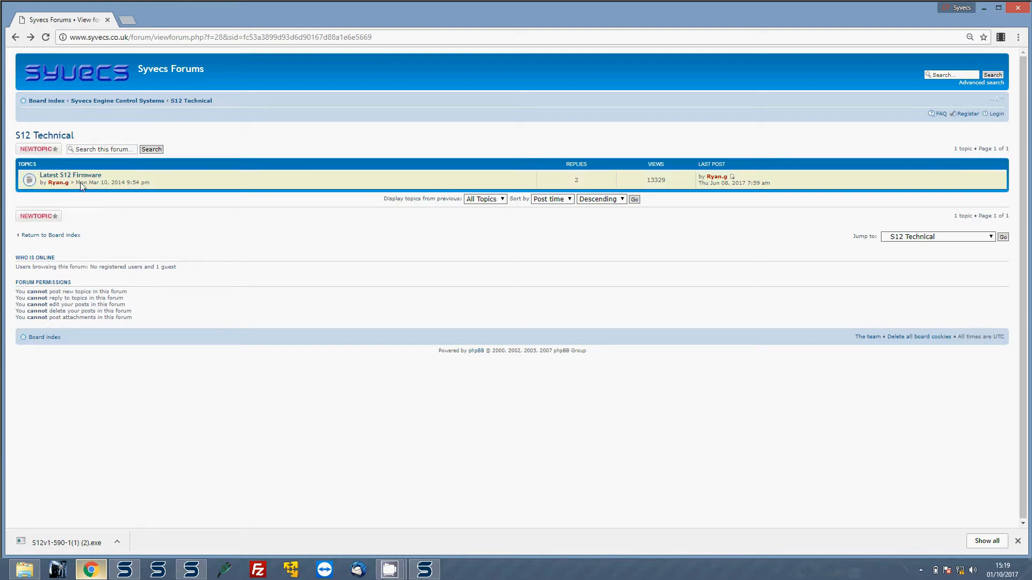
left_click(30, 38)
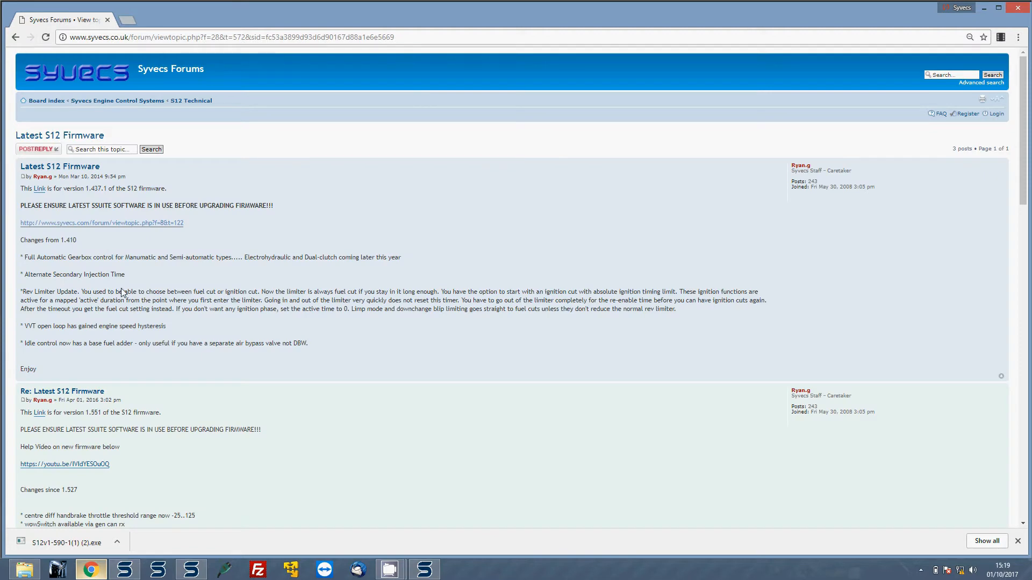
scroll(123, 293, "down", 3)
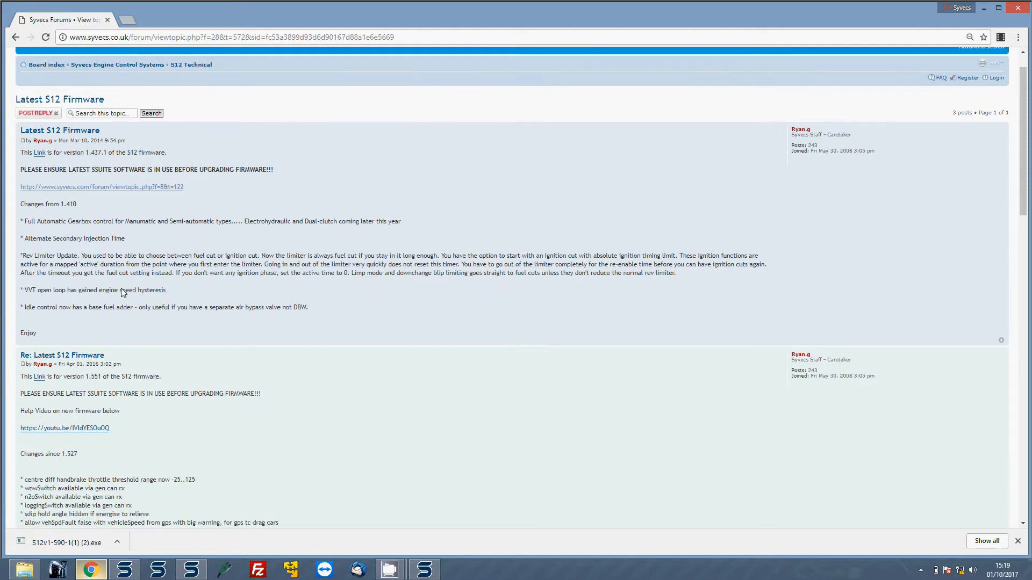
scroll(122, 293, "down", 3)
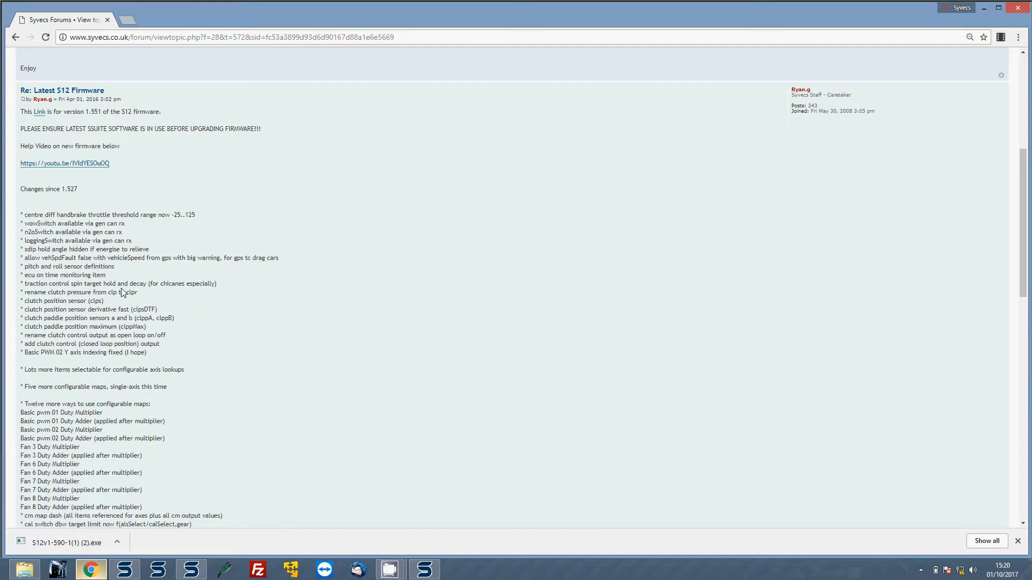
scroll(123, 293, "down", 15)
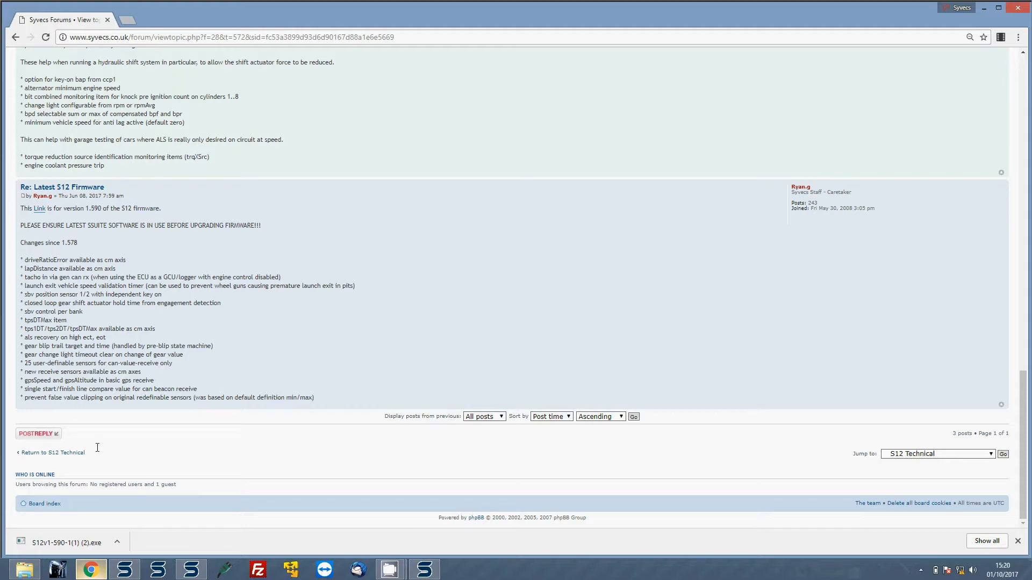
Switch to File Explorer, run S8v1-590-1(1).exe, and program the connected ECU by entering its serial number
left_click(35, 570)
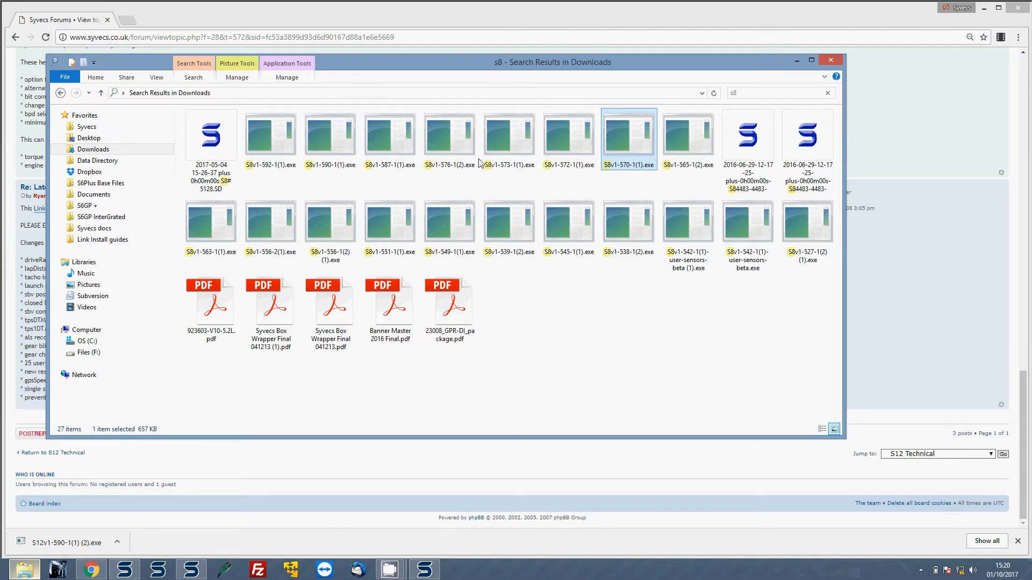
left_click(350, 140)
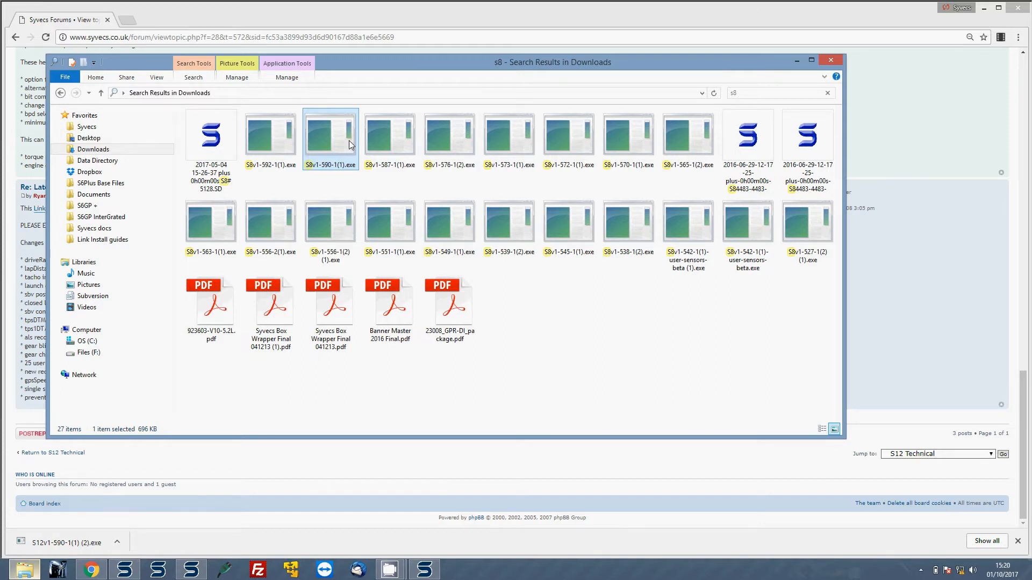
double_click(349, 140)
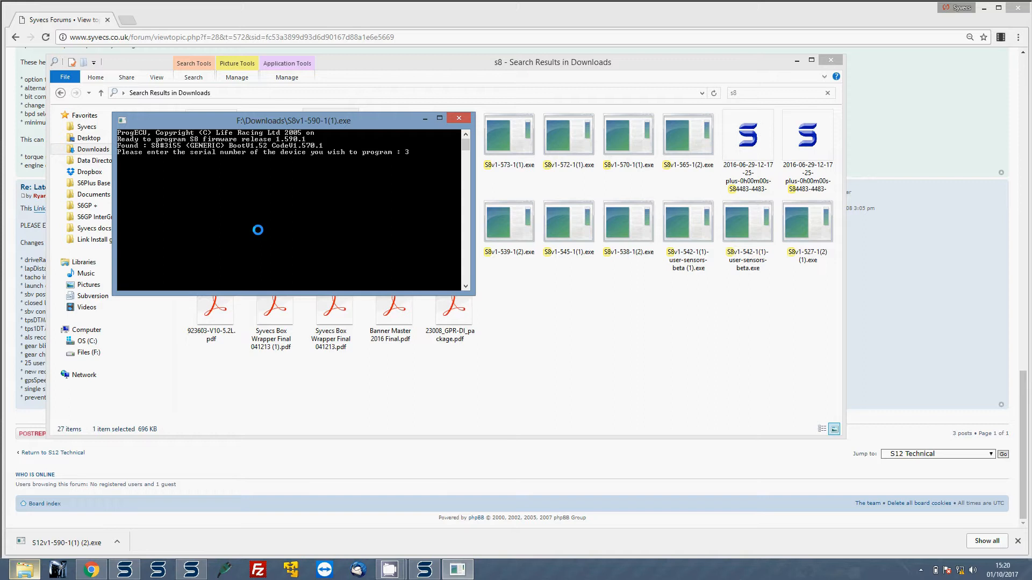
type("55")
key("Return")
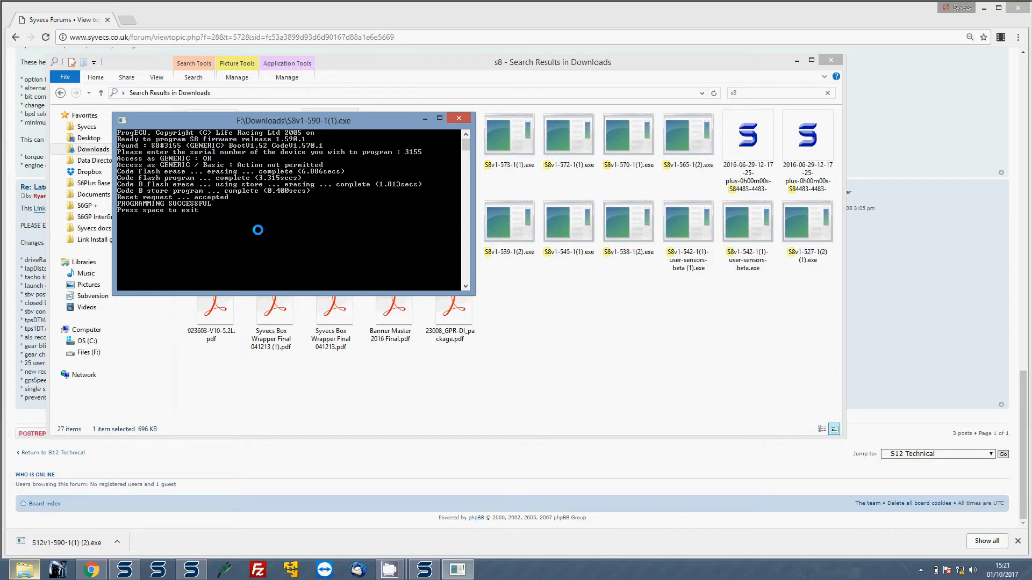
key("space")
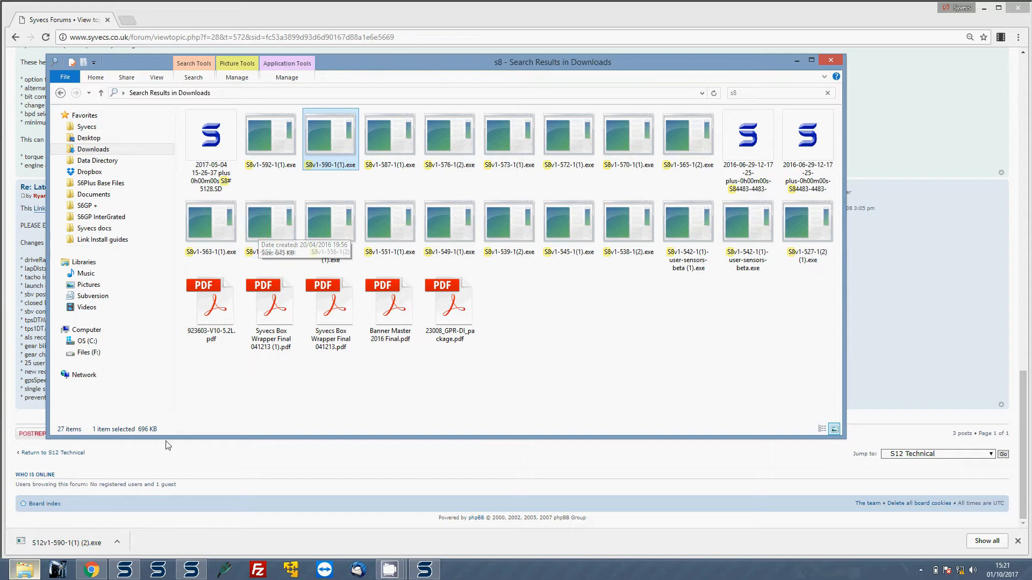
Switch back to SCal, dismiss the disconnection notice, and change the calibration's software version to the S8.1.590.1 profile
left_click(126, 572)
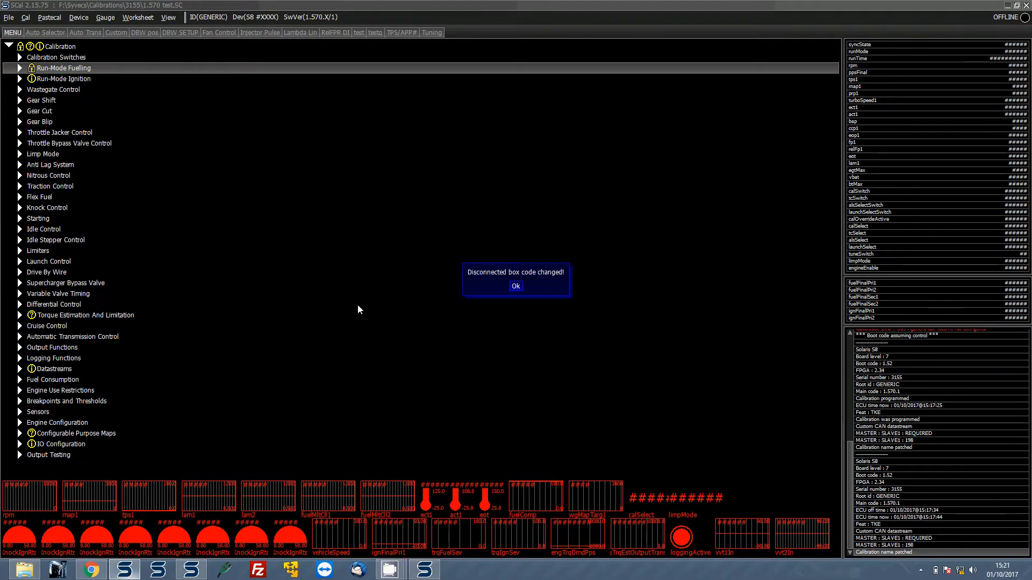
key("Return")
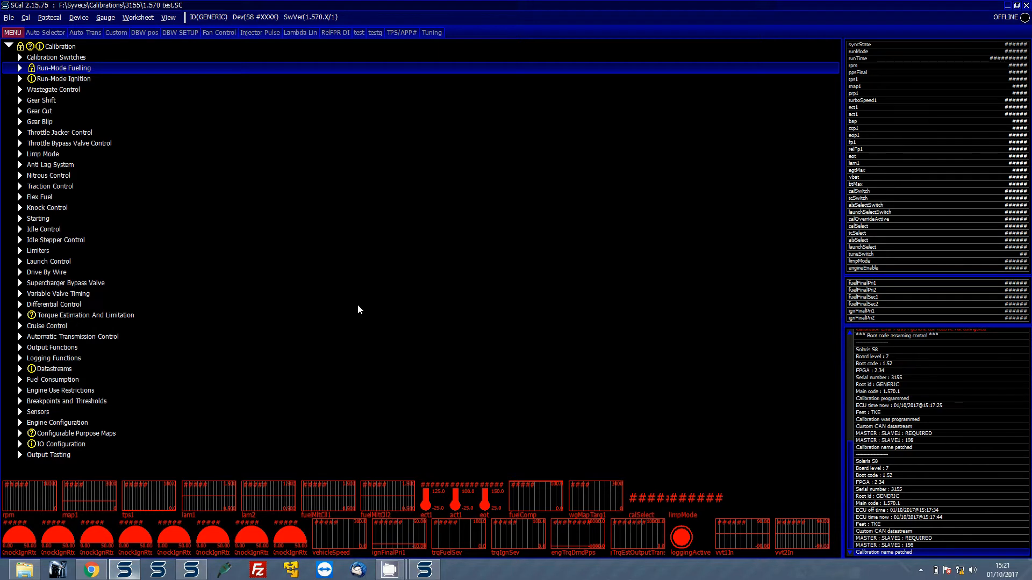
key("alt+c")
key("Down")
key("Down")
key("Down")
key("Down")
key("Down")
key("Down")
key("Down")
key("Down")
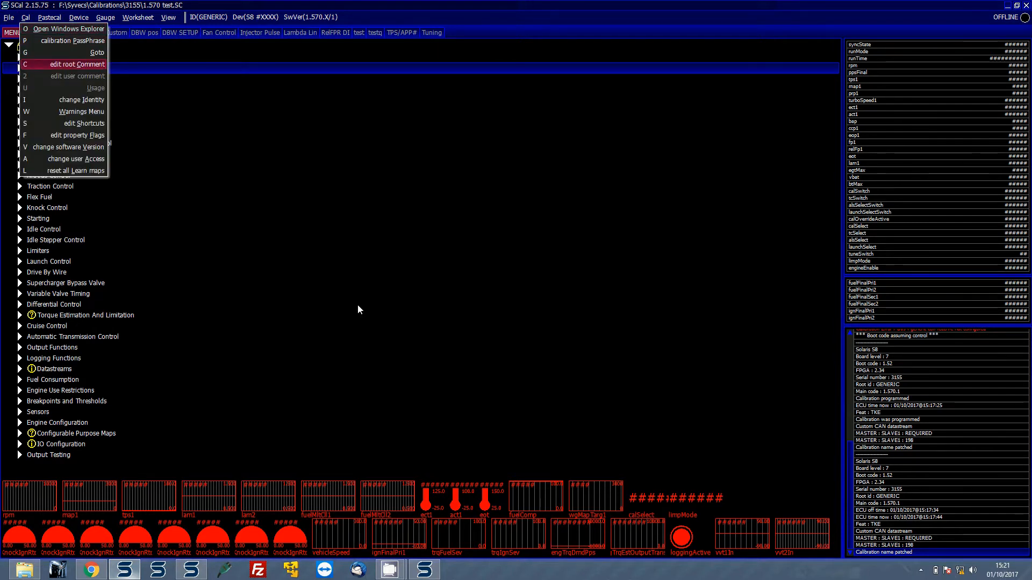
key("Return")
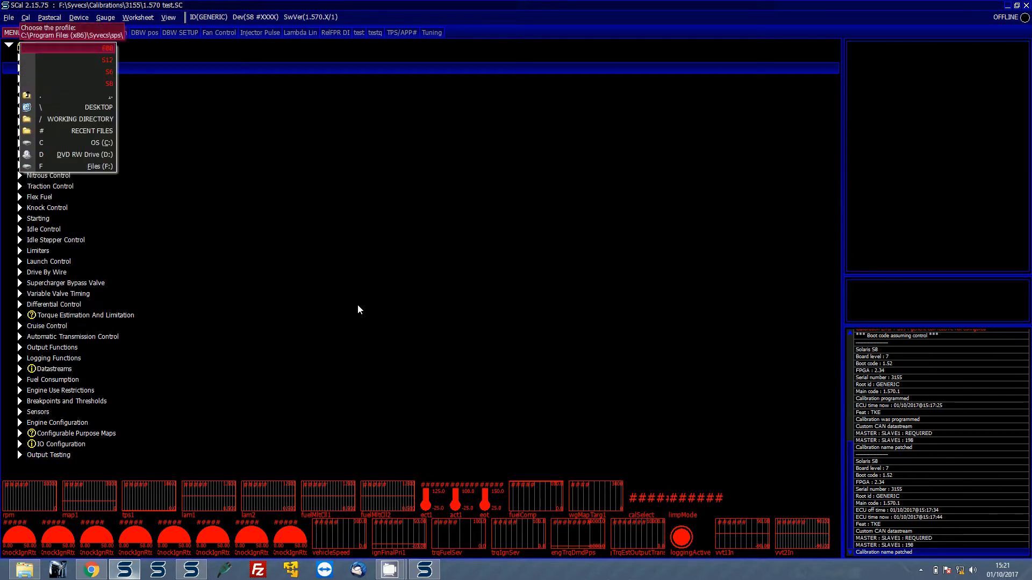
key("Down")
key("Down")
key("Down")
key("Return")
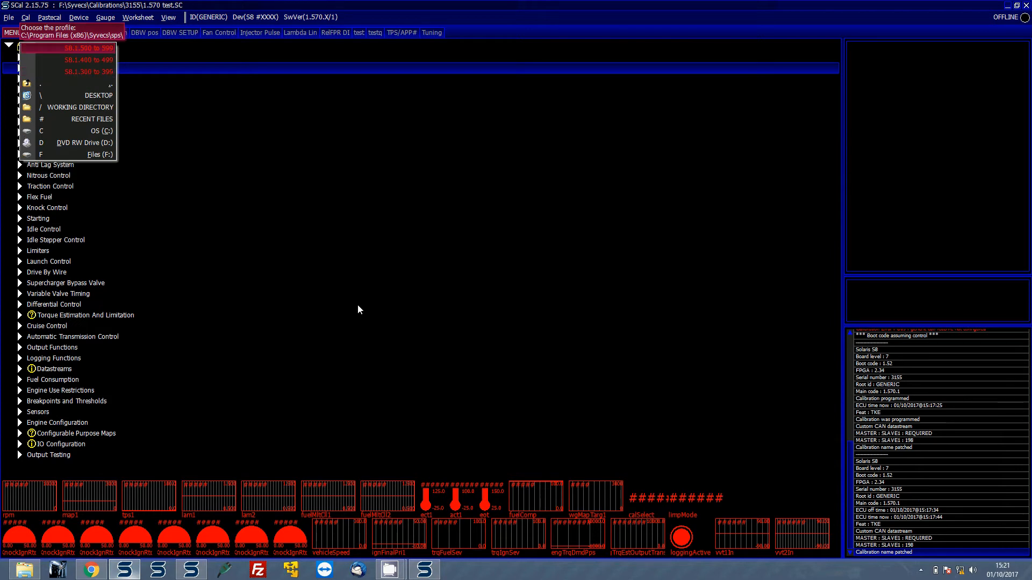
key("Return")
key("Down")
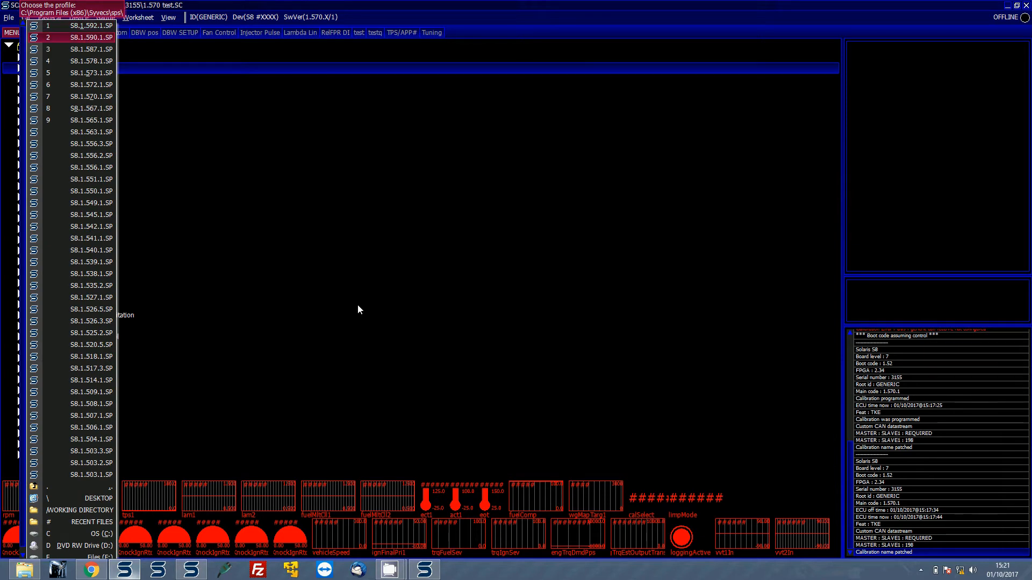
key("Return")
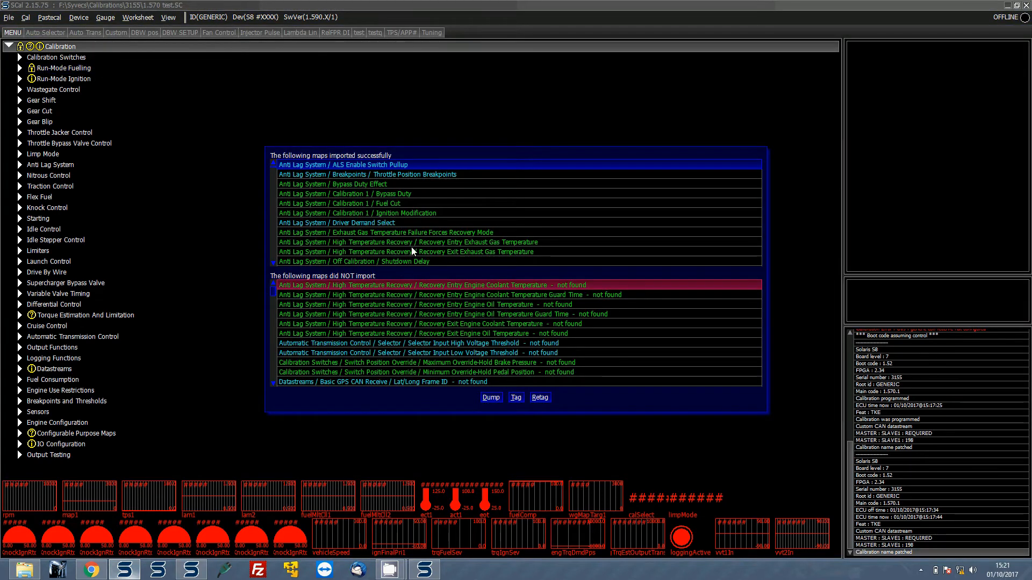
Review the list of successfully imported maps in the version conversion report
left_click(408, 221)
key("Down")
key("Down")
key("Down")
key("Down")
key("Down")
key("Down")
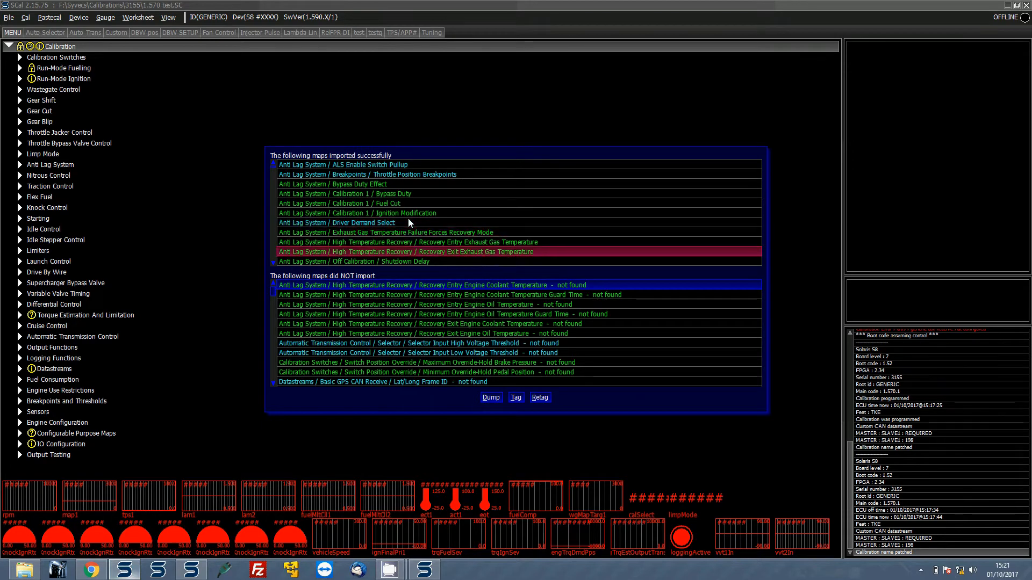
Examine which maps did not import, from Anti Lag System through Output Functions, and close the conversion report
key("Tab")
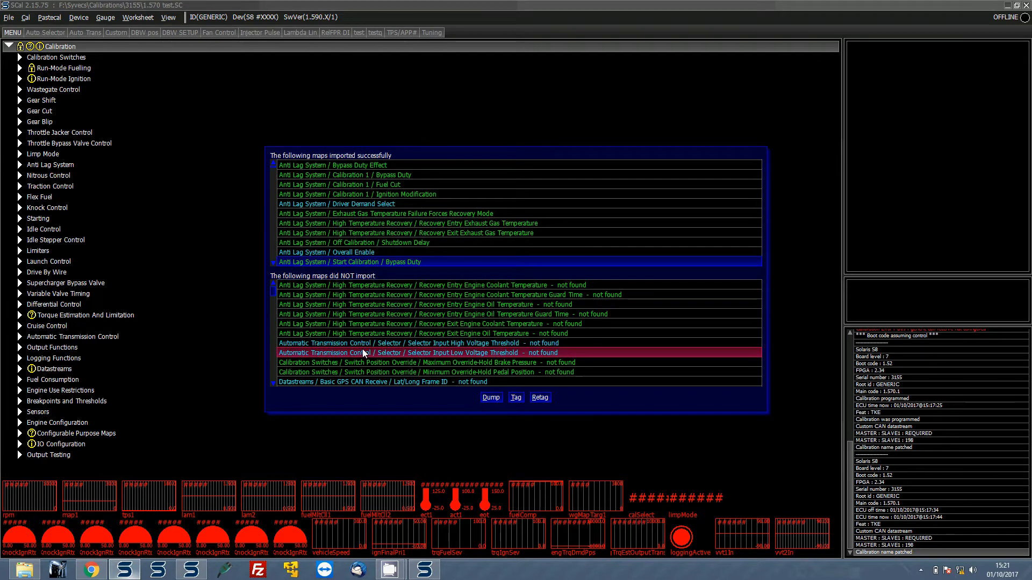
key("Down")
key("Down")
key("Down")
key("Down")
key("Down")
key("Down")
key("Down")
key("Down")
key("Down")
key("Down")
key("Down")
key("Down")
key("Down")
key("Down")
key("Down")
key("Down")
key("Down")
key("Down")
key("Down")
key("Down")
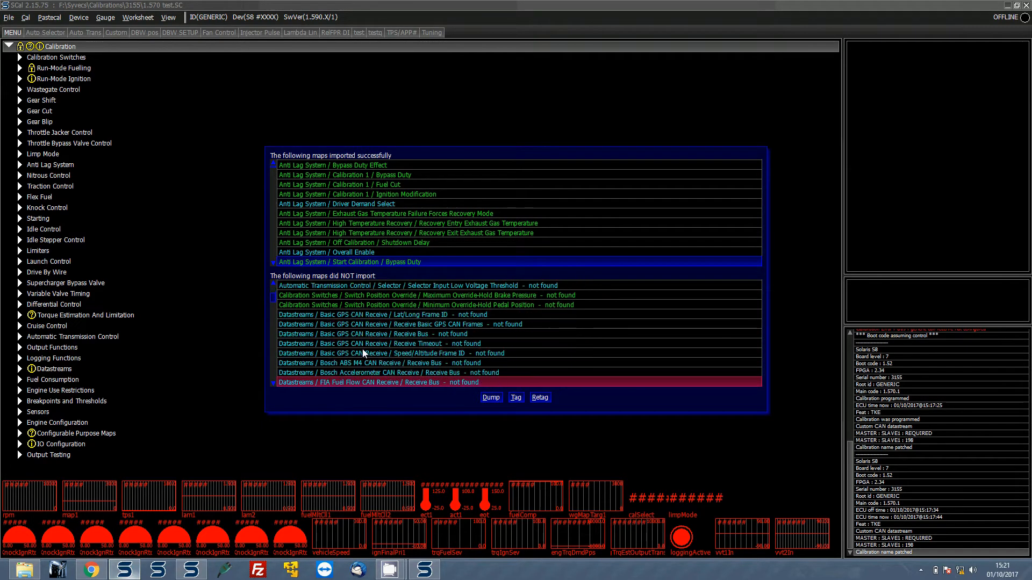
key("Down")
key("Down")
key("Down")
key("Down")
key("Down")
key("Down")
key("Down")
key("Down")
key("Down")
key("Down")
key("Down")
key("Down")
key("Down")
key("Down")
key("Down")
key("Down")
key("Down")
key("Down")
key("Down")
key("Down")
key("Down")
key("Down")
key("Down")
key("Down")
key("Down")
key("Down")
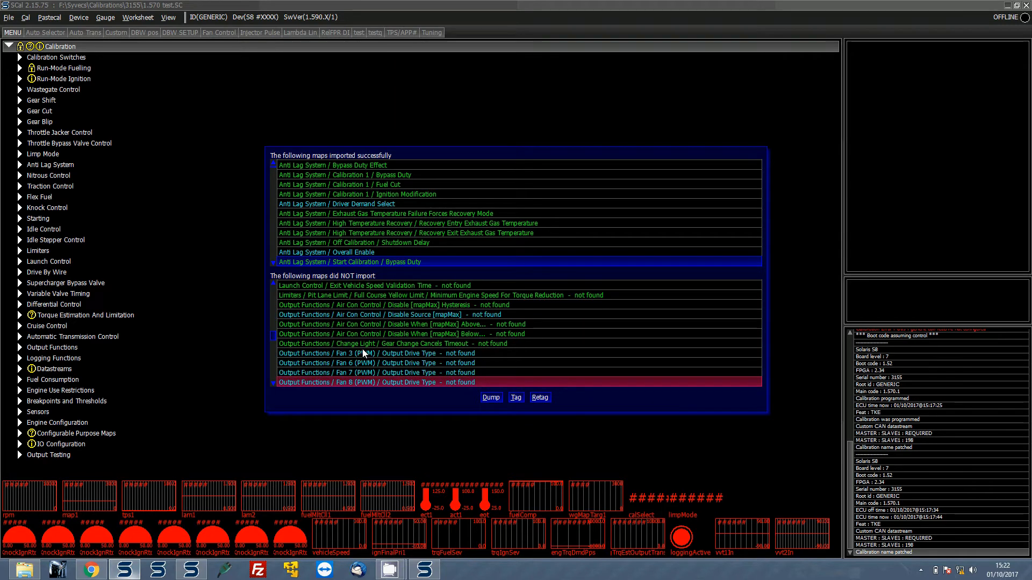
key("Escape")
Expand Run-Mode Ignition and its Corrections group in the calibration tree
key("Down")
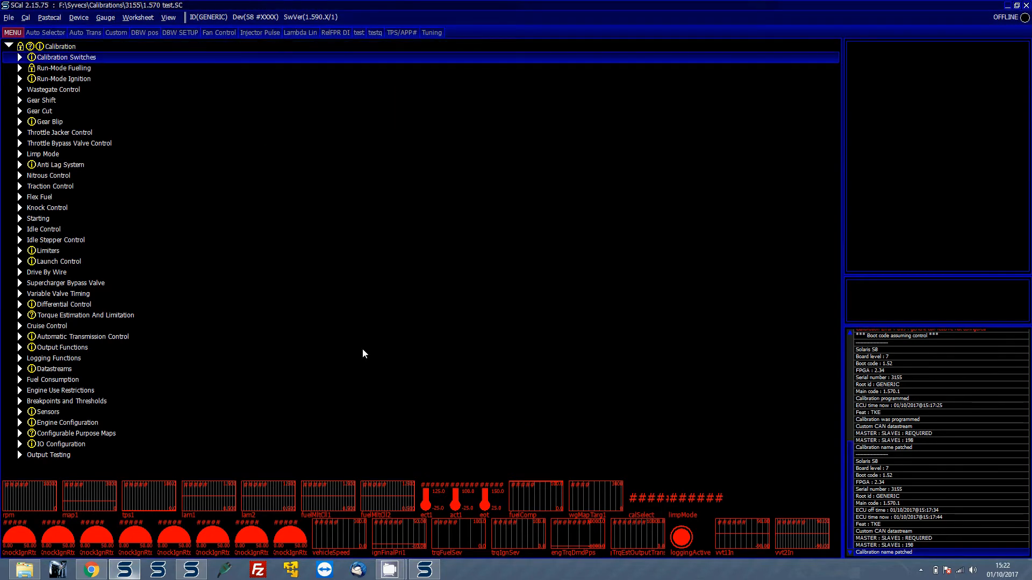
key("Right")
key("Left")
key("Down")
key("Down")
key("Right")
key("Down")
key("Down")
key("Down")
key("Down")
key("Down")
key("Down")
key("Right")
Inspect the tagged Coil Charge Time 1 map under Corrections, close it, and view the Coil Charge Time Y Axis breakpoints
key("Down")
key("Down")
key("Down")
key("Down")
key("Down")
key("Down")
key("Down")
key("Down")
key("Down")
key("Down")
key("Down")
key("Down")
key("Down")
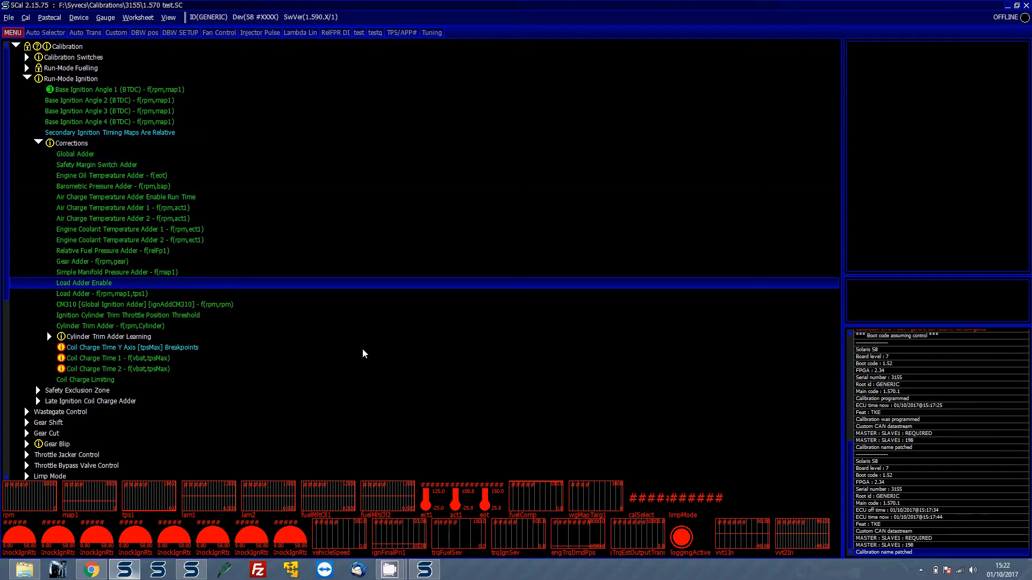
key("Down")
key("Down")
key("Down")
key("Down")
key("Down")
key("Down")
key("Down")
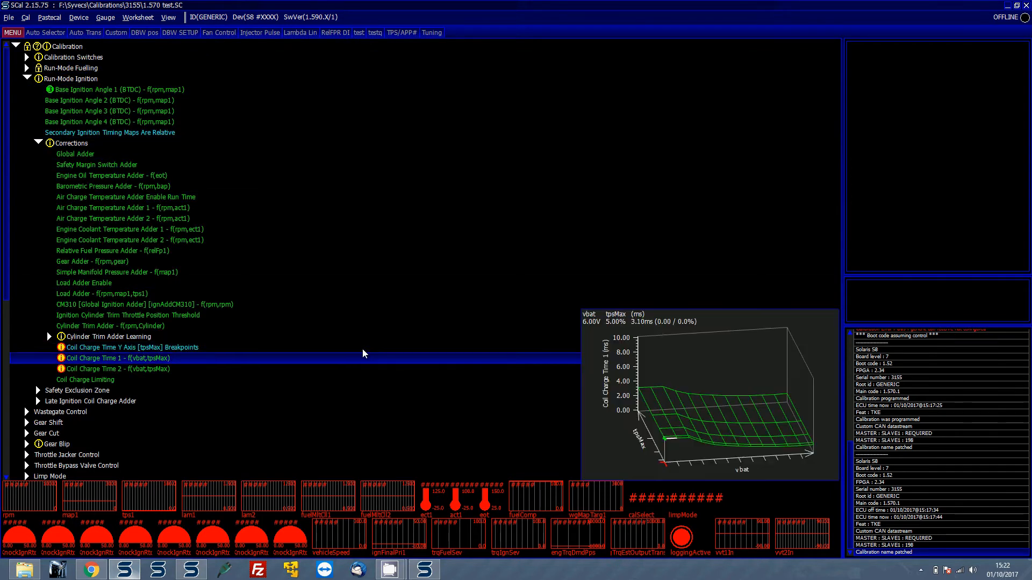
key("Return")
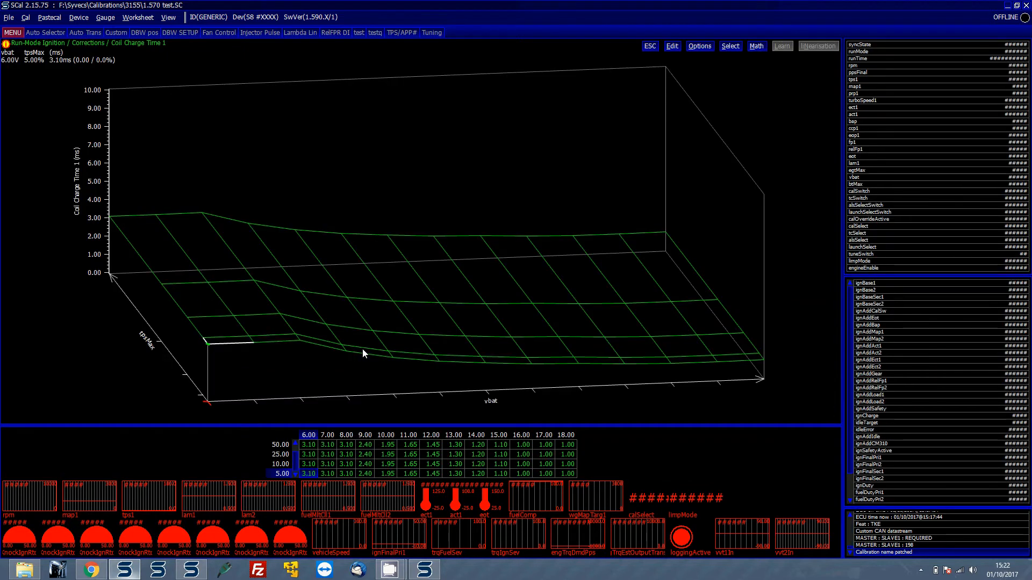
key("Escape")
key("Up")
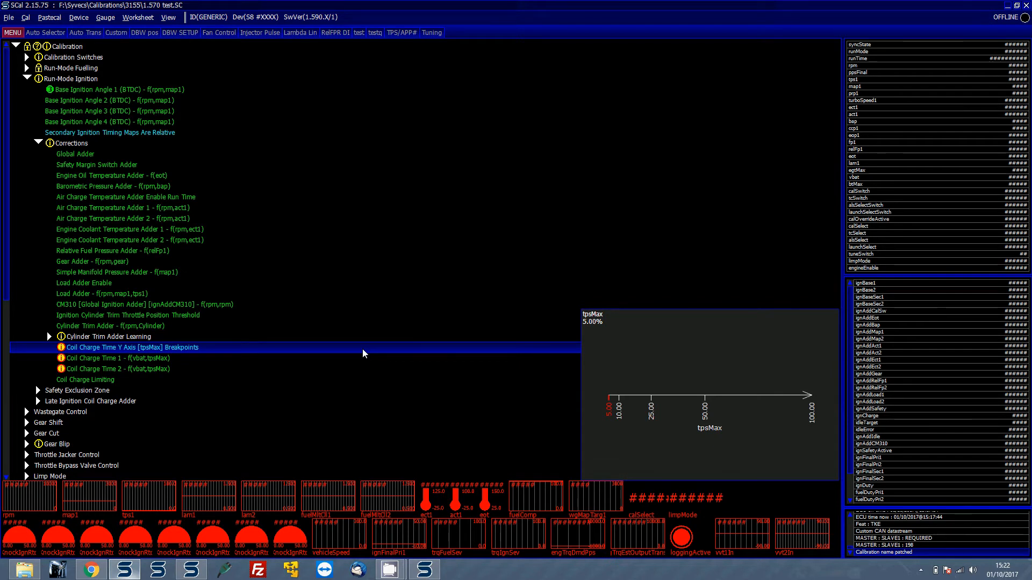
Expand the Gear Blip group in the calibration tree and look through its entries down to Direct On/Off Blip Actuator
key("Down")
key("Down")
key("Down")
key("Down")
key("Down")
key("Down")
key("Down")
key("Down")
key("Down")
key("Right")
key("Down")
key("Down")
key("Down")
key("Down")
key("Down")
key("Down")
key("Down")
key("Down")
key("Down")
key("Down")
key("Down")
key("Down")
key("Down")
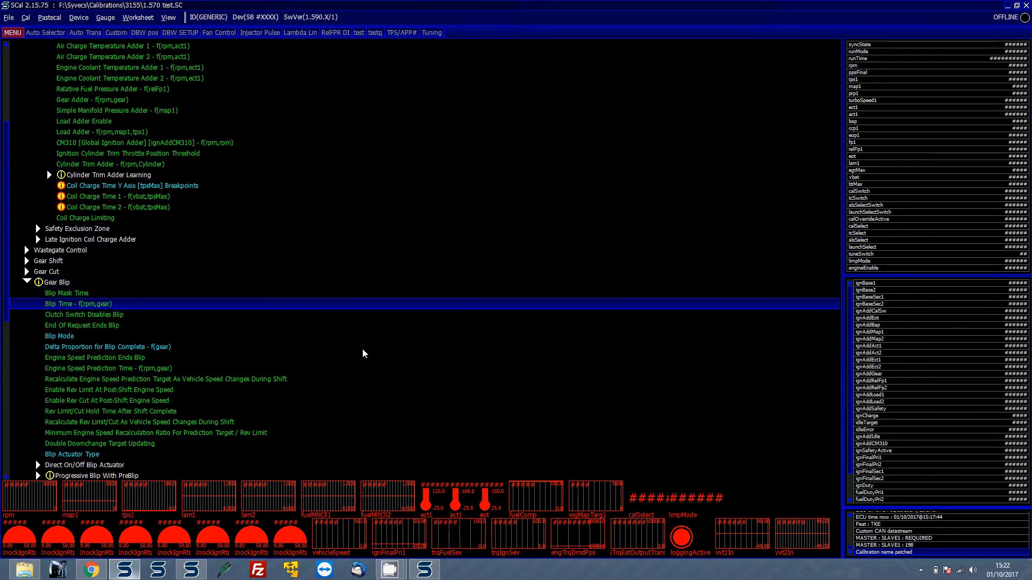
key("Down")
key("Down")
key("Down")
key("Down")
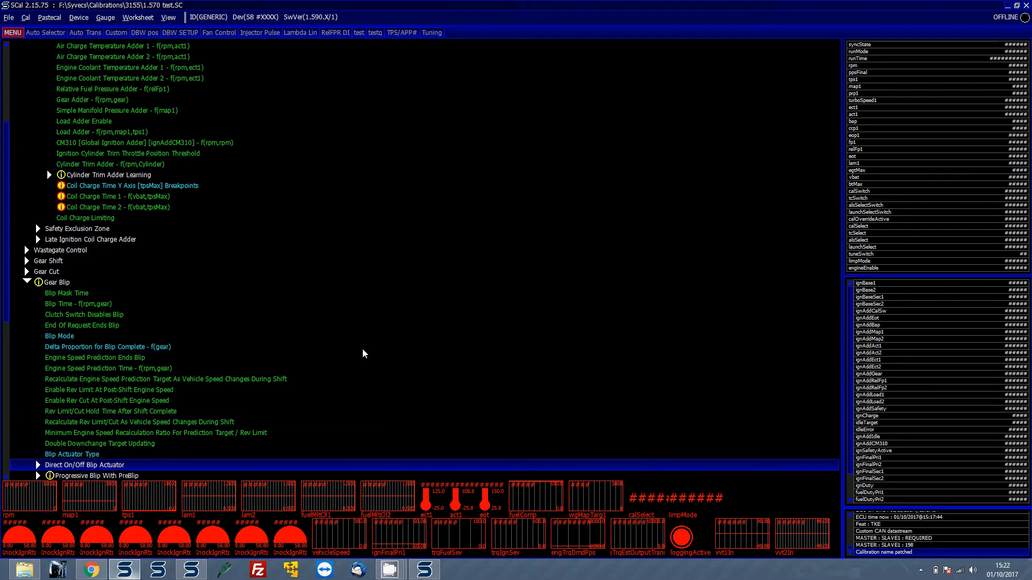
Expand Progressive Blip With PreBlip to examine its tagged Blip Trail maps, and collapse the group again
key("Down")
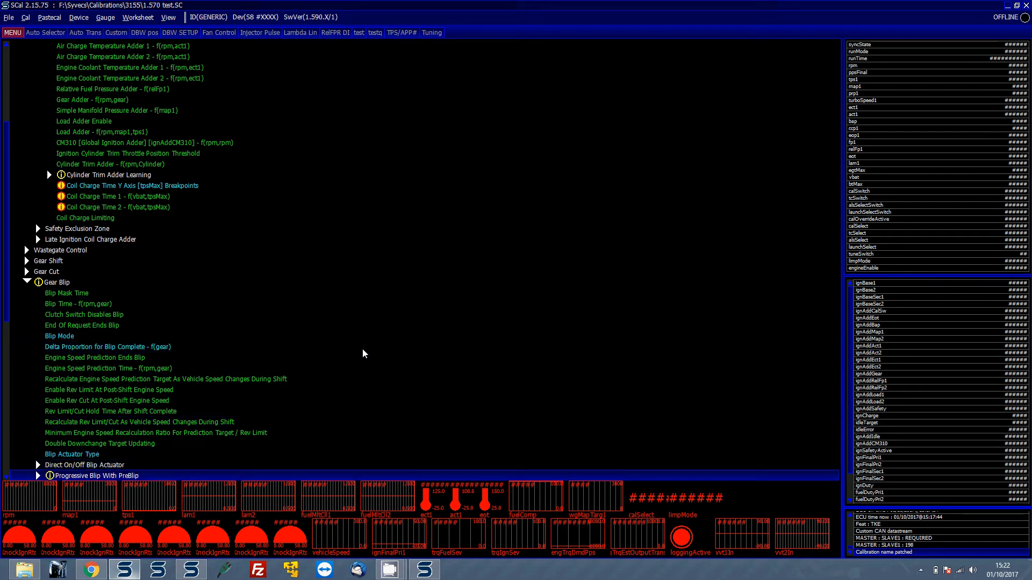
key("Right")
key("Down")
key("Down")
key("Down")
key("Up")
key("Up")
key("Up")
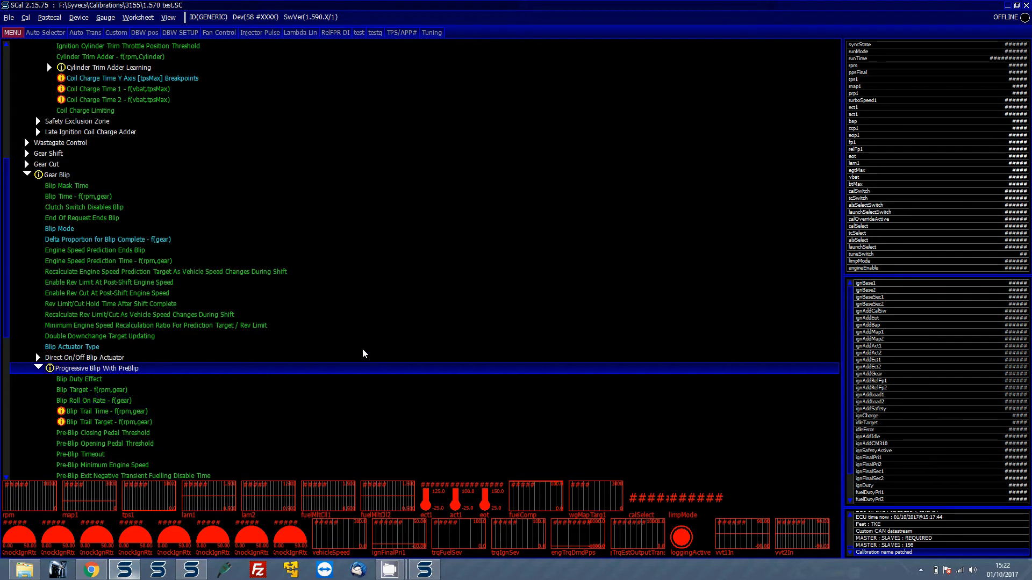
key("Left")
Save the converted calibration under the new file name 1.590 test.SC
key("End")
key("Up")
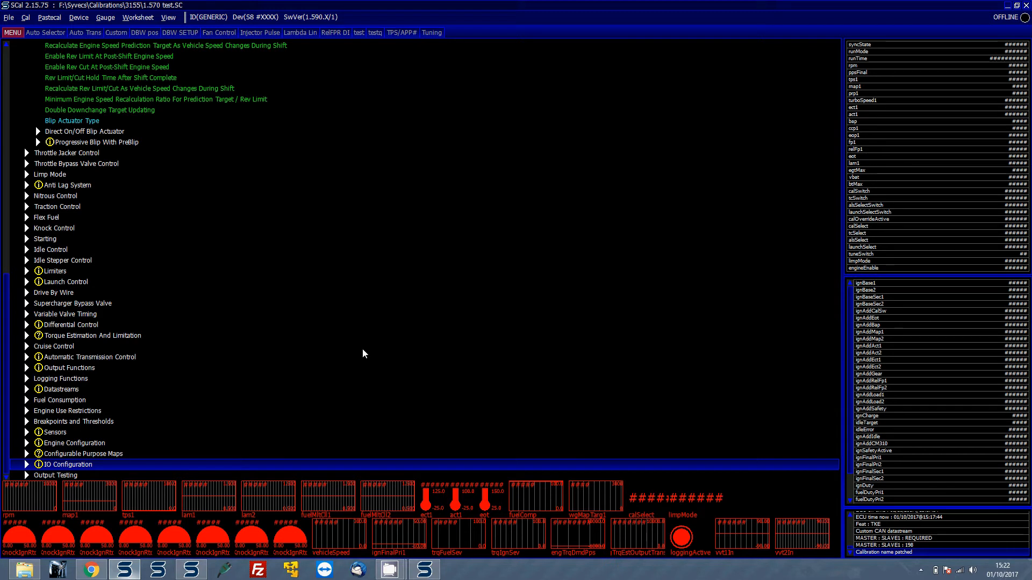
key("ctrl+s")
key("Right")
key("Left")
key("Left")
key("Left")
key("Left")
key("Left")
key("BackSpace")
key("BackSpace")
type("80")
key("Return")
Close the open calibration file and connect to the S8 ECU
left_click(893, 539)
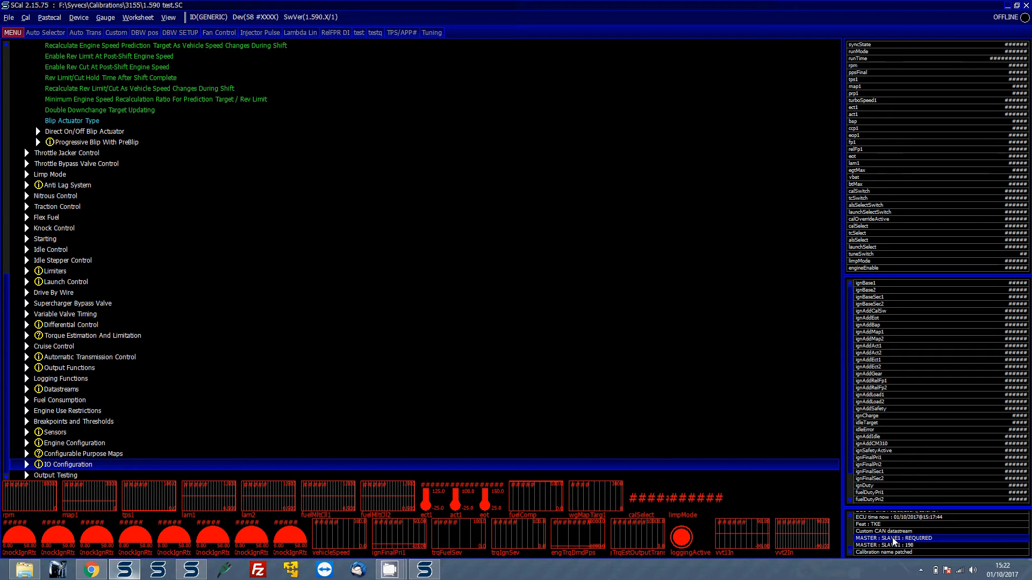
left_click(158, 272)
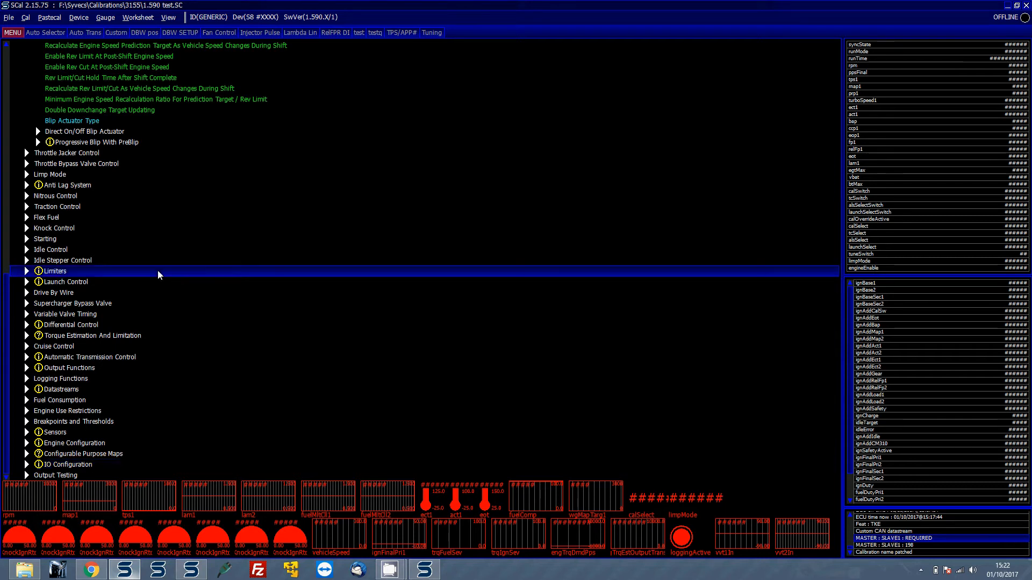
key("alt+f")
key("c")
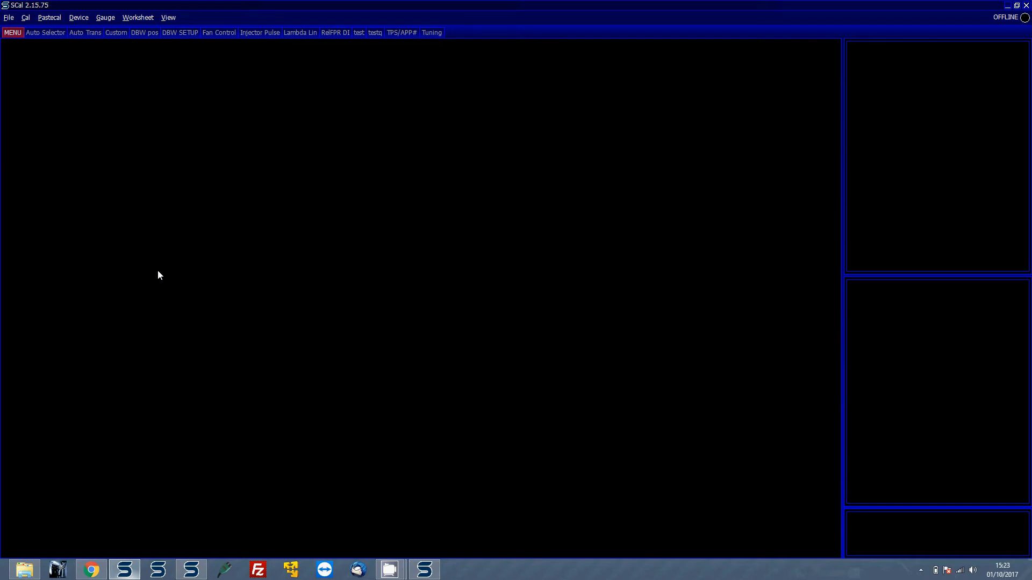
key("alt+d")
key("c")
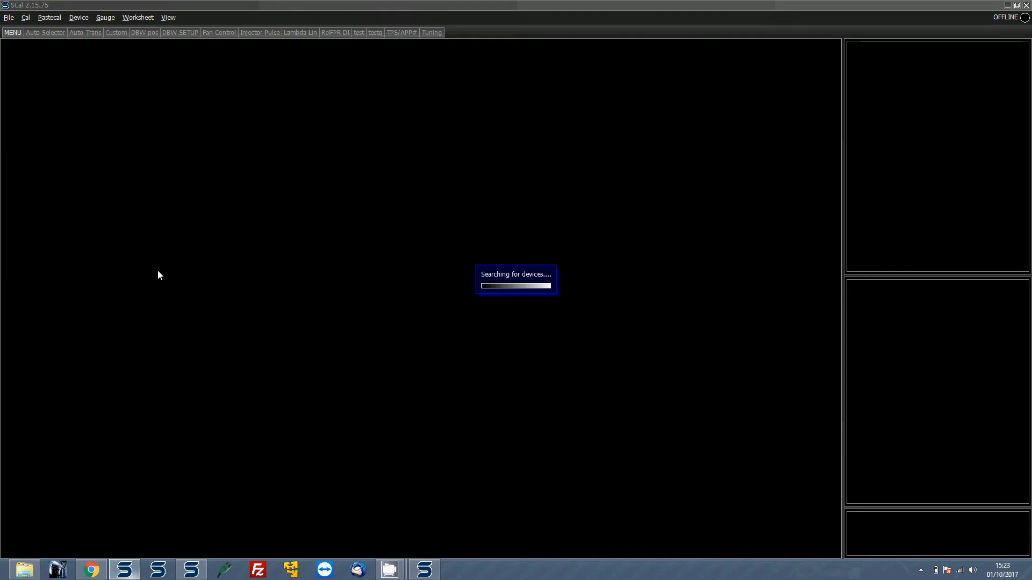
key("Return")
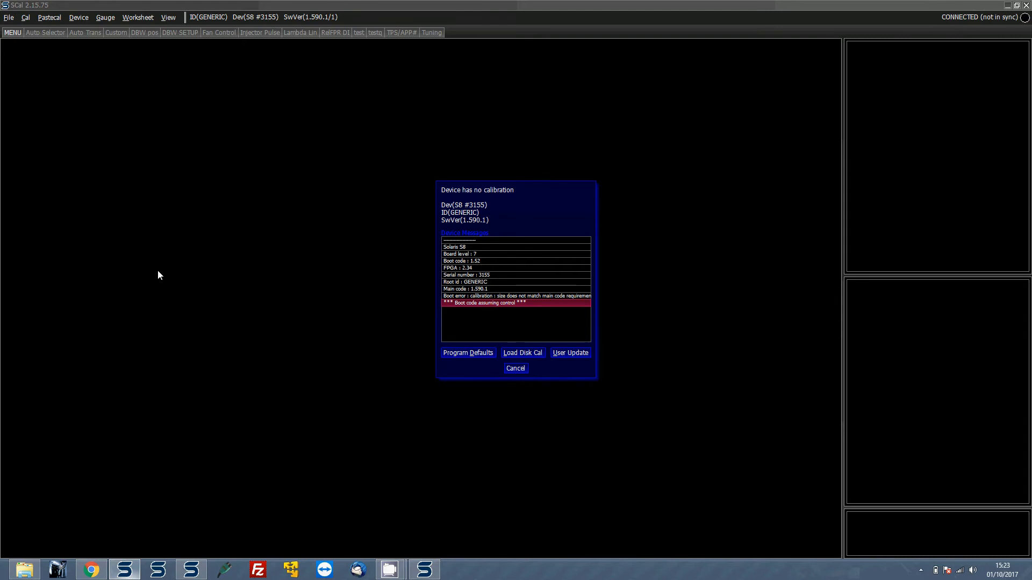
Load the 1.590 test.SC calibration from disk and program it into the ECU
key("Return")
key("Down")
key("Up")
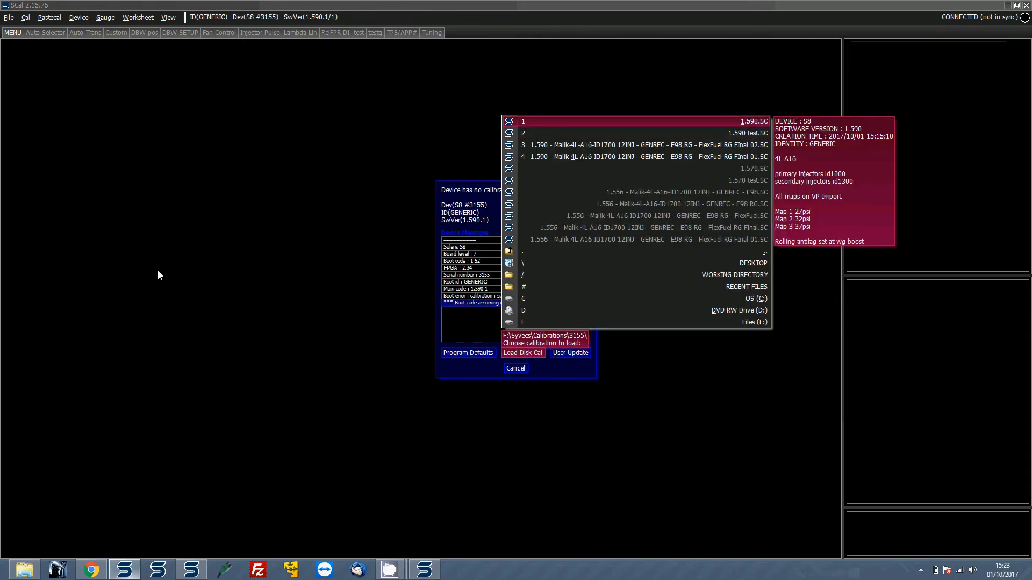
key("Down")
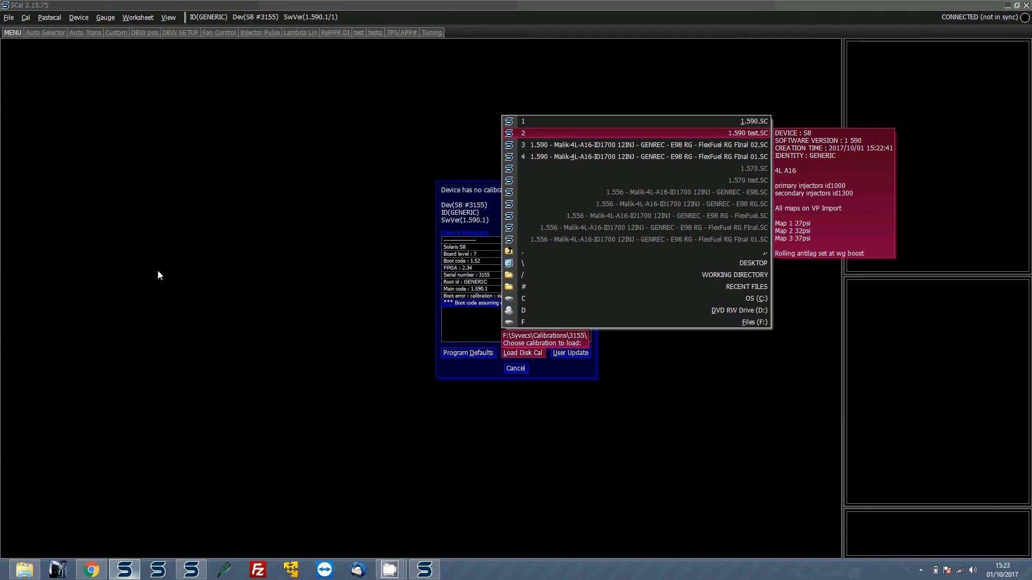
key("Return")
key("Return")
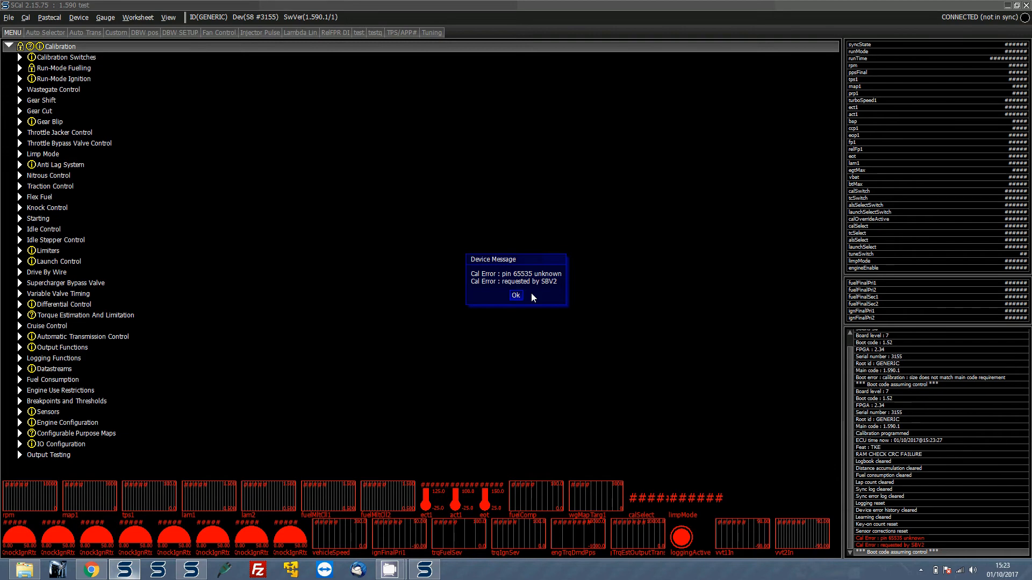
Dismiss the device error, open Pin Assignments under IO Configuration, and list only the undefined functions
key("Return")
key("End")
key("Up")
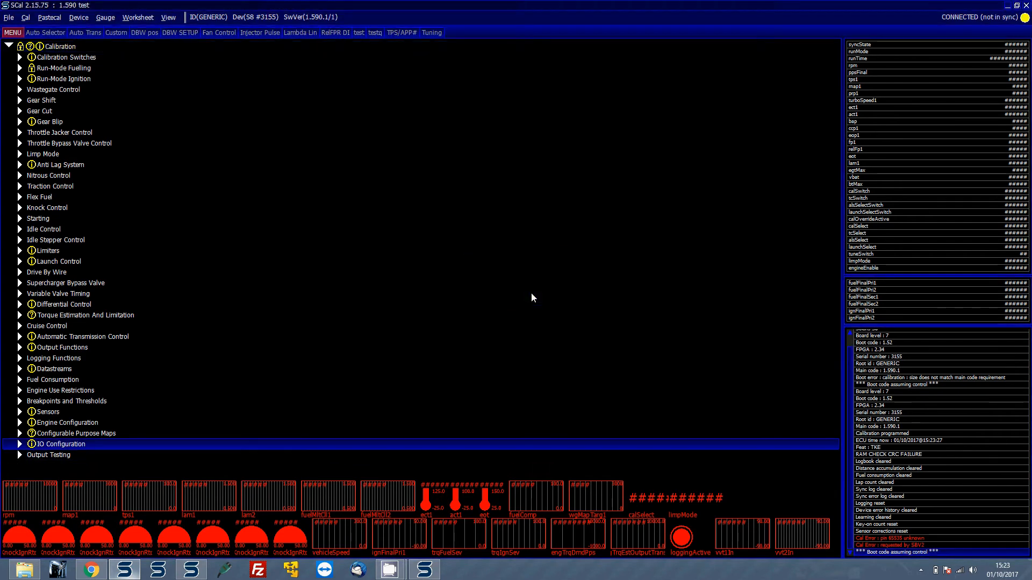
key("Right")
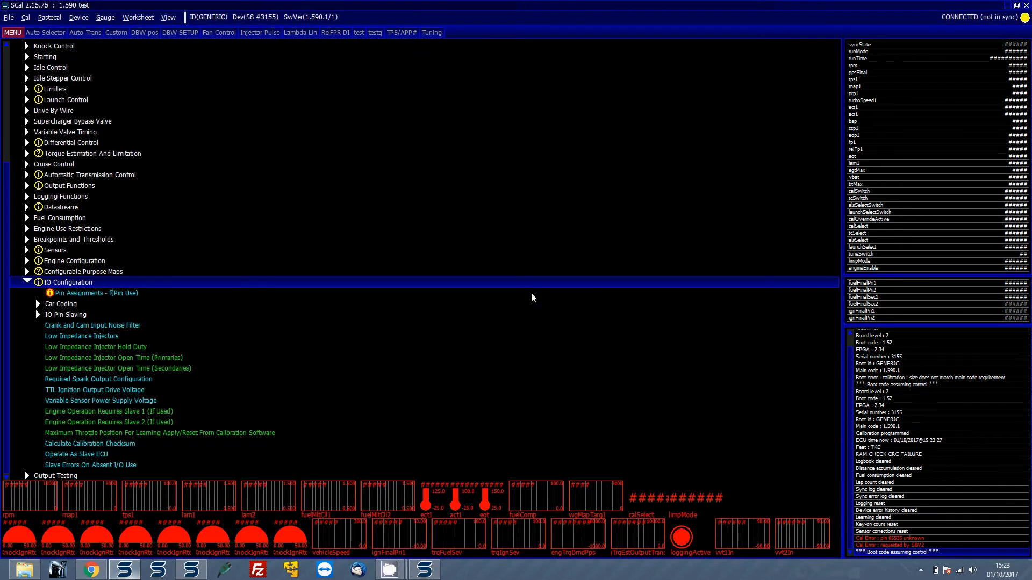
key("Down")
key("Return")
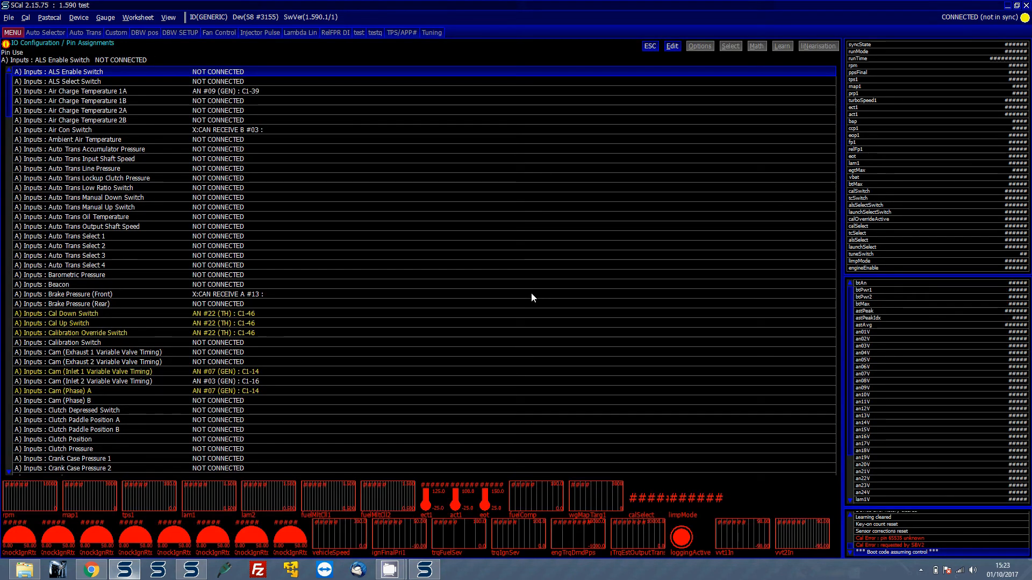
key("e")
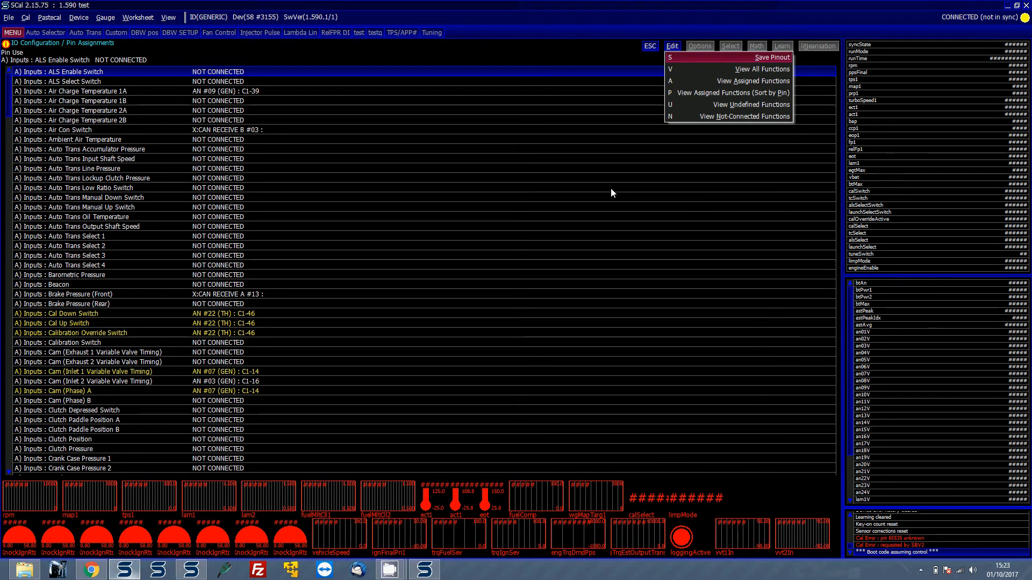
left_click(753, 102)
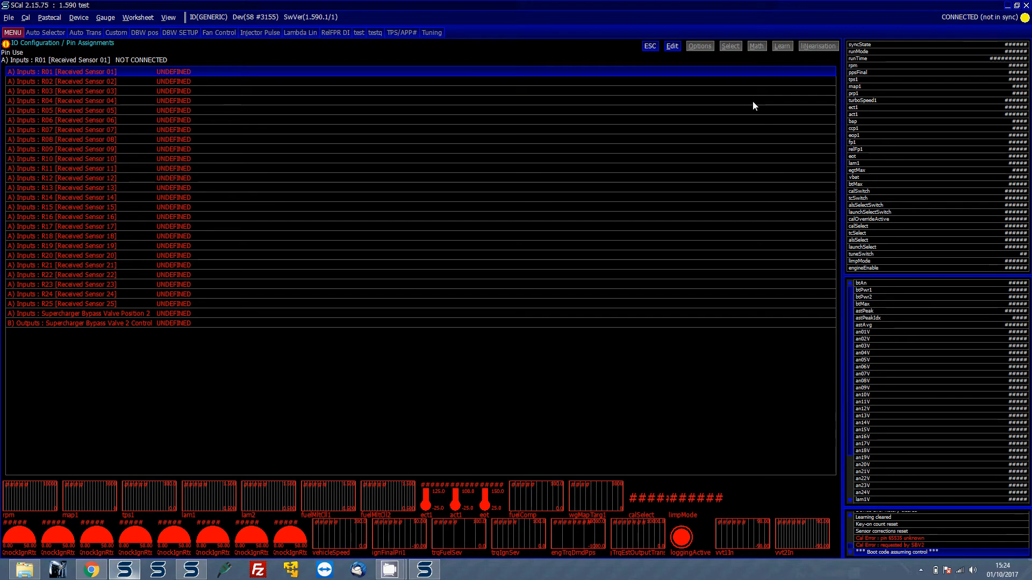
Set every undefined pin, from R01 through R25 and both Supercharger Bypass Valve 2 functions, to NOT CONNECTED
key("Return")
key("Return")
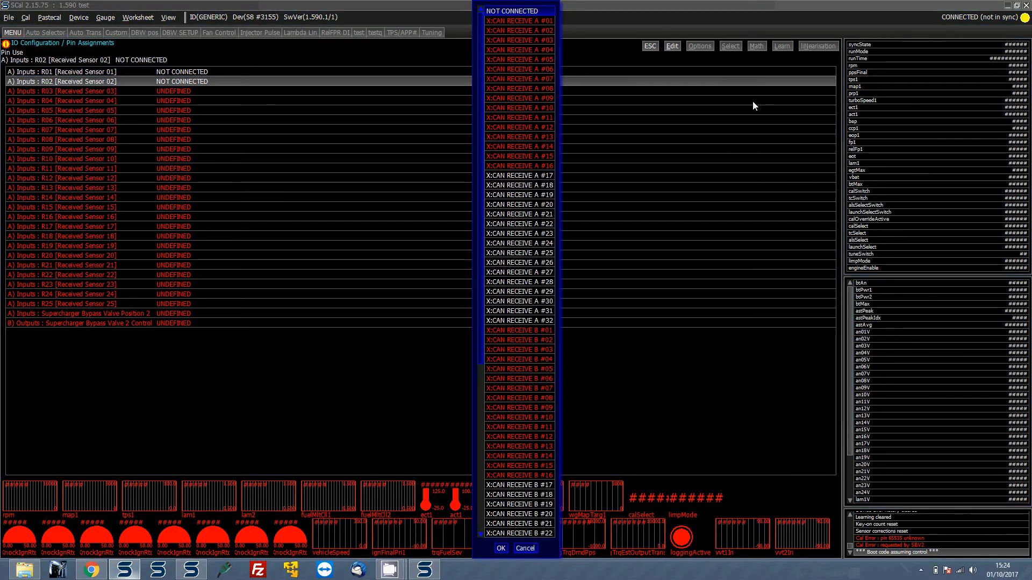
key("Return")
key("Return")
key("Return")
key("Return")
key("Return")
key("Return")
key("Return")
key("Return")
key("Return")
key("Return")
key("Return")
key("Return")
key("Return")
key("Return")
key("Return")
key("Return")
key("Return")
key("Return")
key("Return")
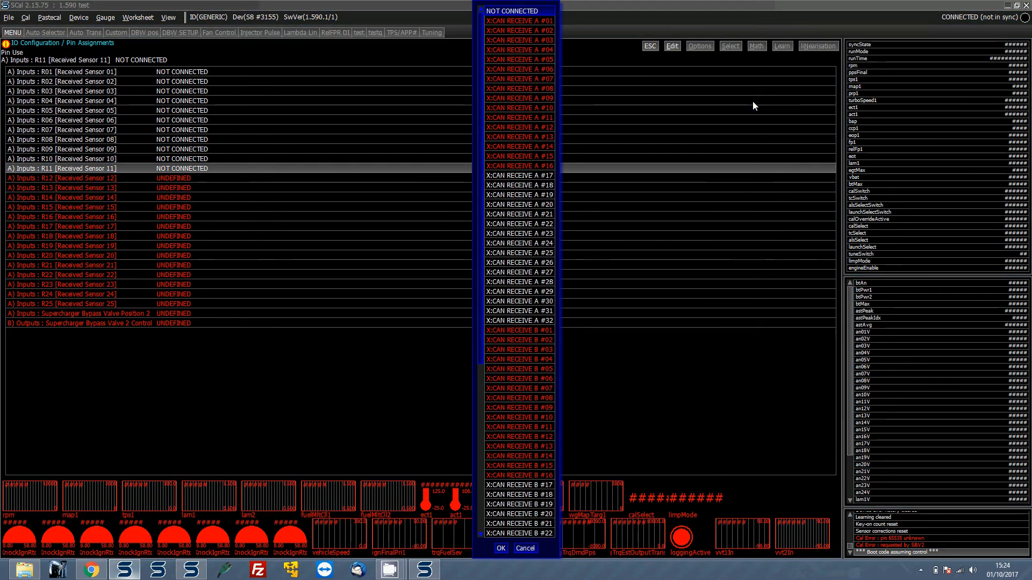
key("Return")
key("Return")
key("Return")
key("Return")
key("Return")
key("Return")
key("Return")
key("Return")
key("Return")
key("Return")
key("Return")
key("Return")
key("Return")
key("Return")
key("Return")
key("Return")
key("Return")
key("Return")
key("Return")
key("Return")
key("Return")
key("Return")
key("Return")
key("Return")
key("Return")
key("Return")
key("Return")
key("Return")
key("Return")
key("Return")
key("Return")
key("Return")
key("Return")
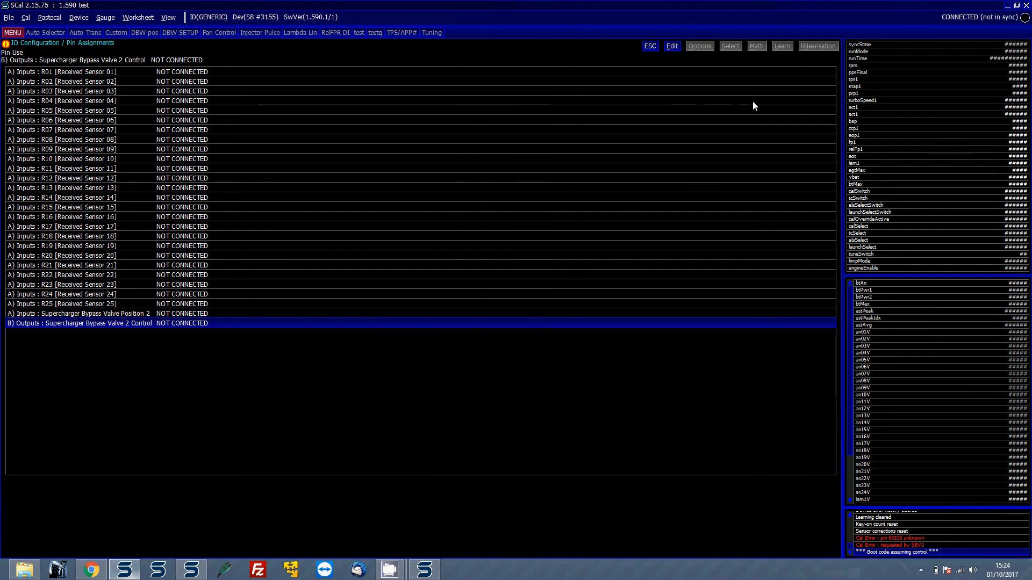
Program the corrected calibration into the ECU, close the pin assignments, and collapse IO Configuration
key("alt+d")
key("p")
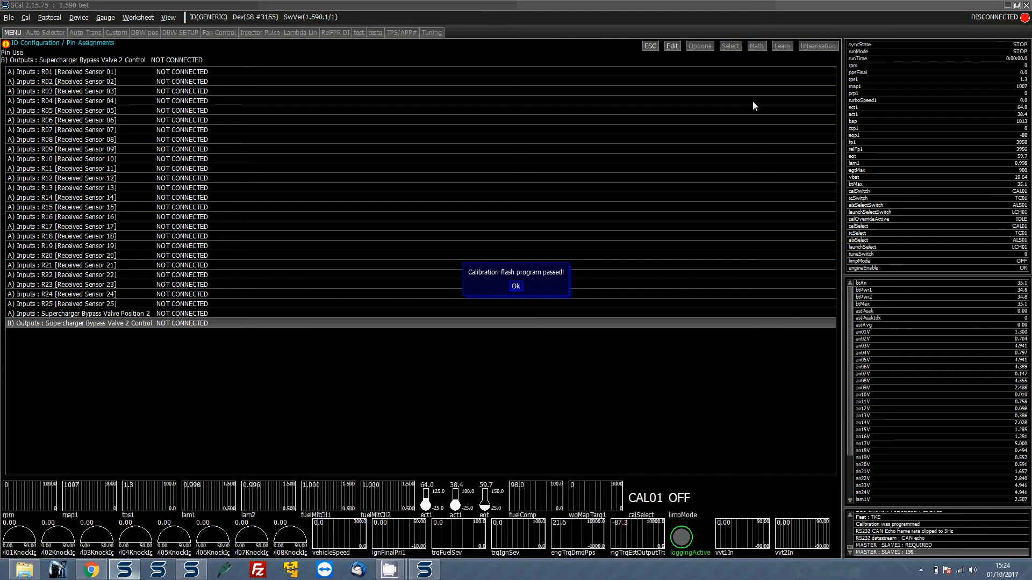
key("Return")
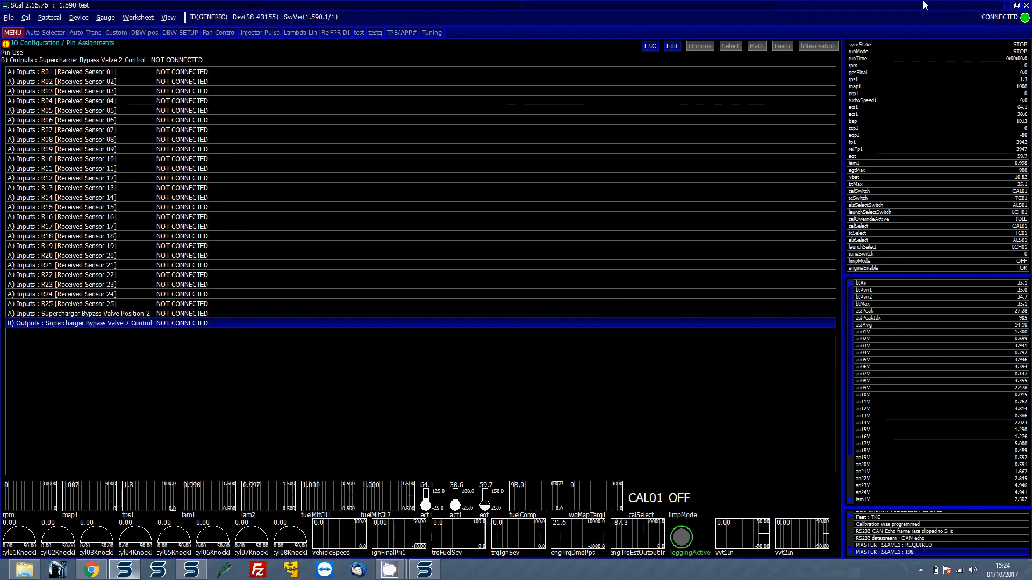
key("Escape")
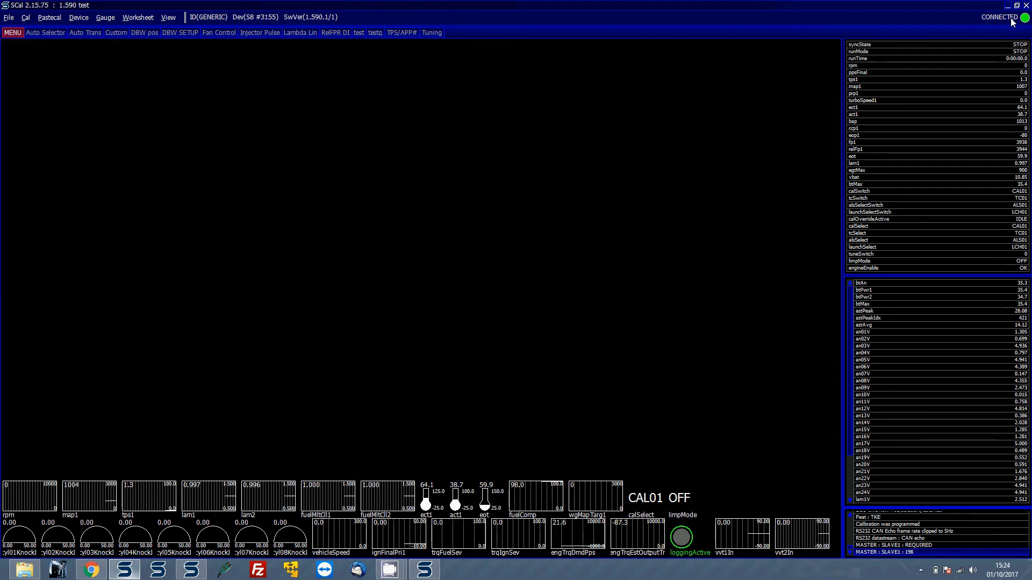
key("Left")
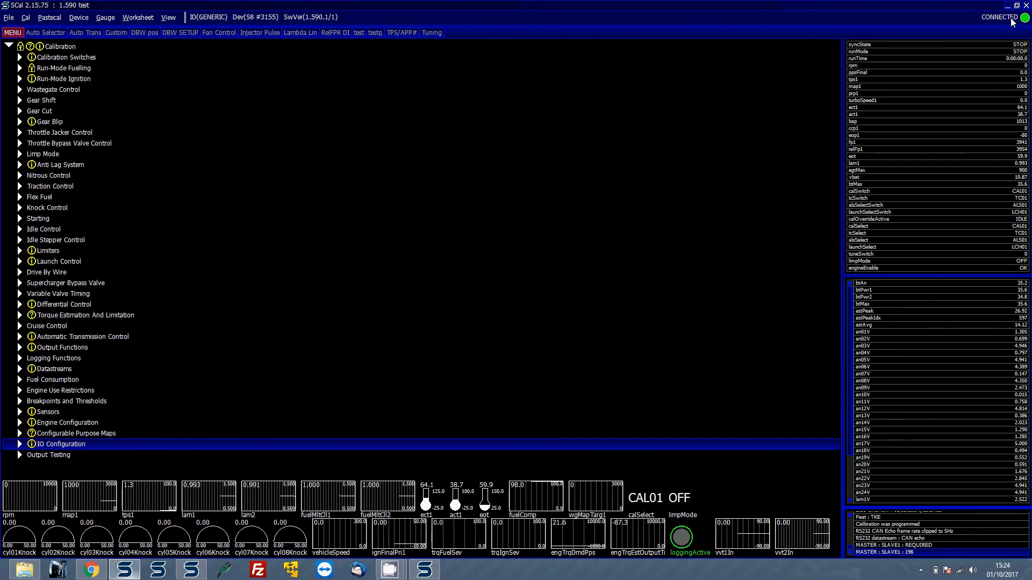
Expand Datastreams and its Generic CAN Transmit group in the calibration tree
key("Up")
key("Up")
key("Up")
key("Up")
key("Up")
key("Up")
key("Up")
key("Right")
key("Down")
key("Down")
key("Down")
key("Down")
key("Right")
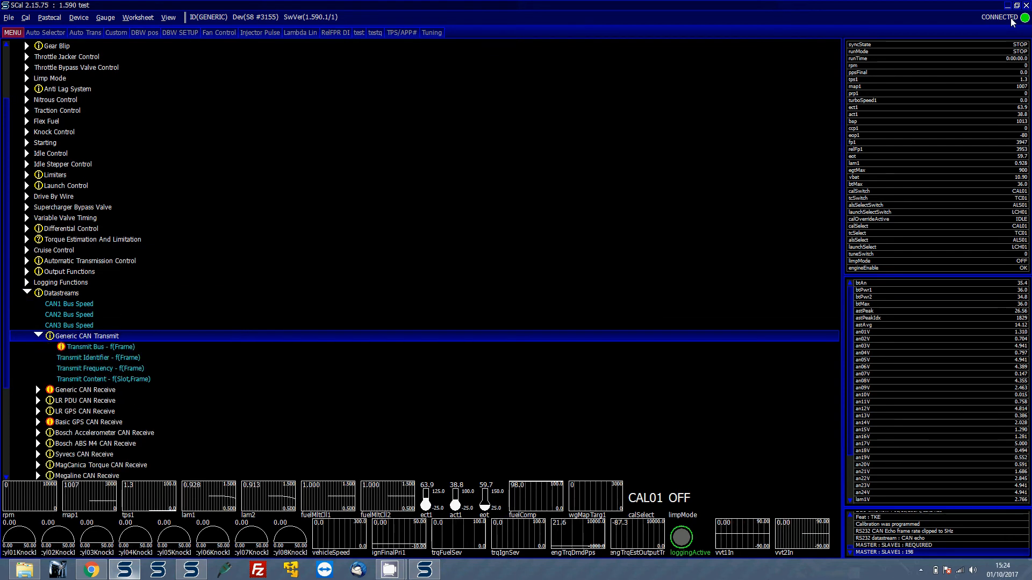
Open the Transmit Content map and set slot 1 of frame 2 to NOT_SET
key("Down")
key("Down")
key("Down")
key("Down")
key("Return")
key("Down")
key("Return")
key("Home")
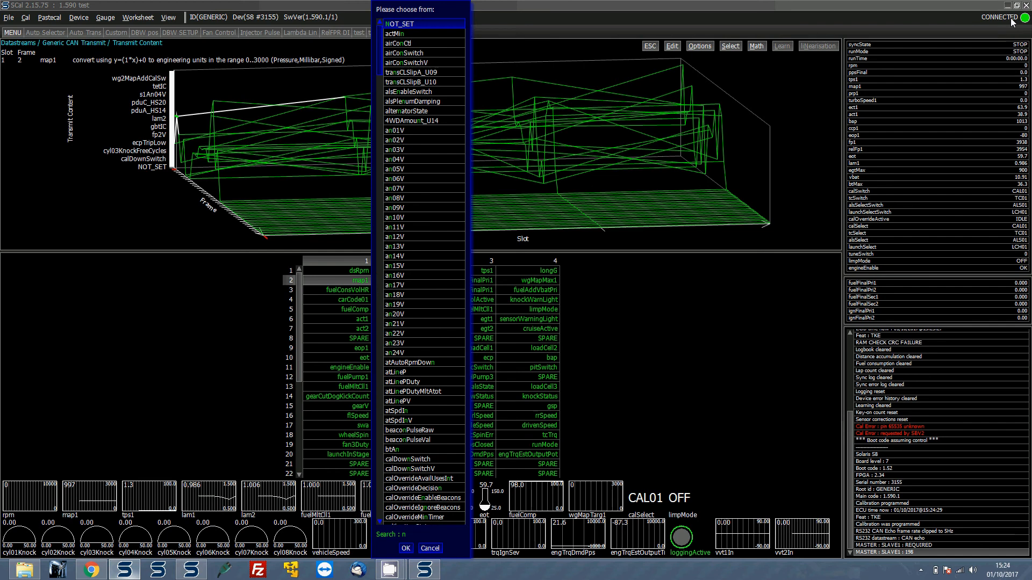
key("Return")
Program the calibration with the unfilled CAN frame into the ECU and dismiss the device message
left_click(1011, 21)
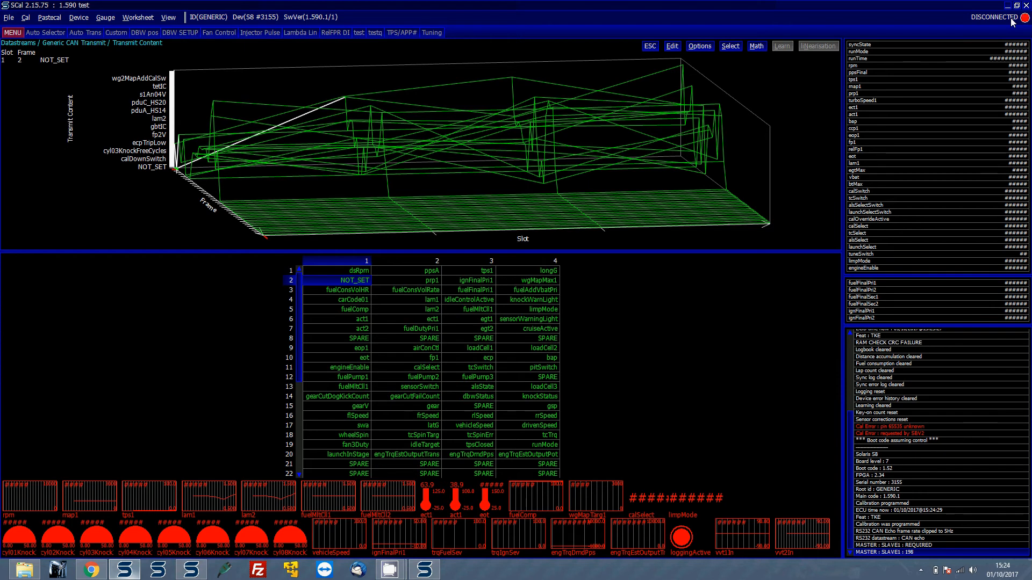
left_click(1010, 21)
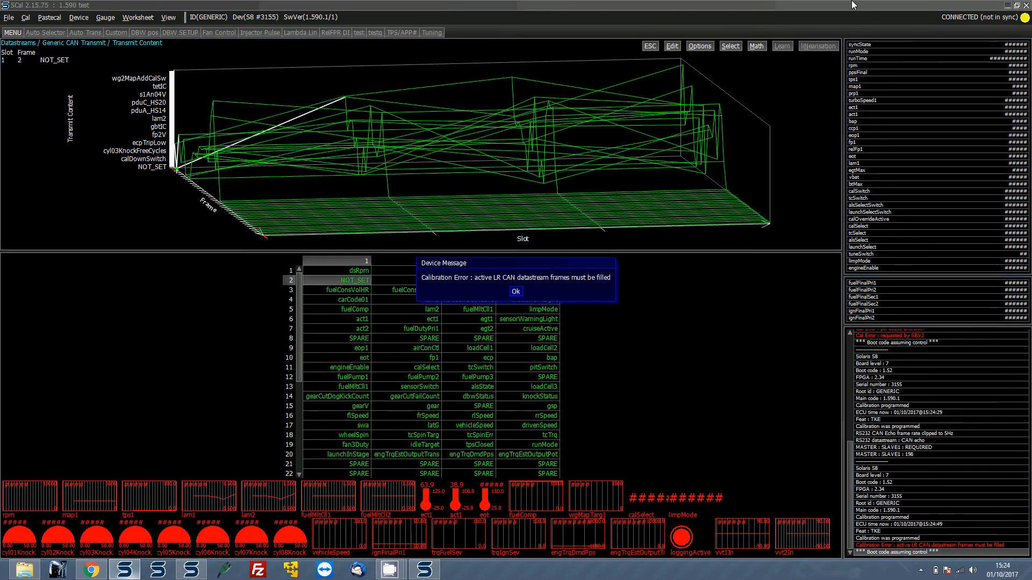
left_click(516, 293)
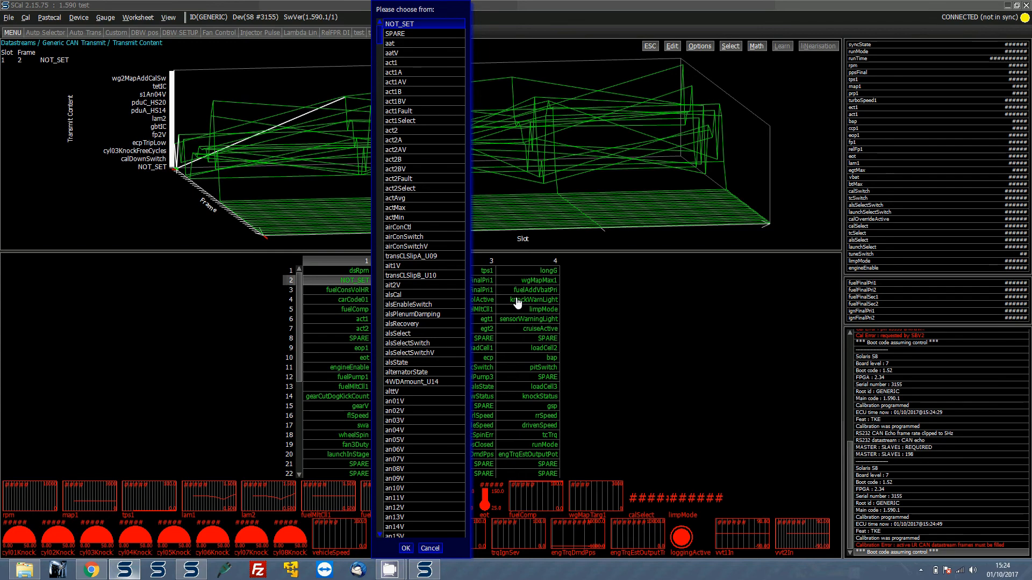
Set slot 1 of frame 2 in the CAN Transmit Content map to map1
type("sp")
key("BackSpace")
key("BackSpace")
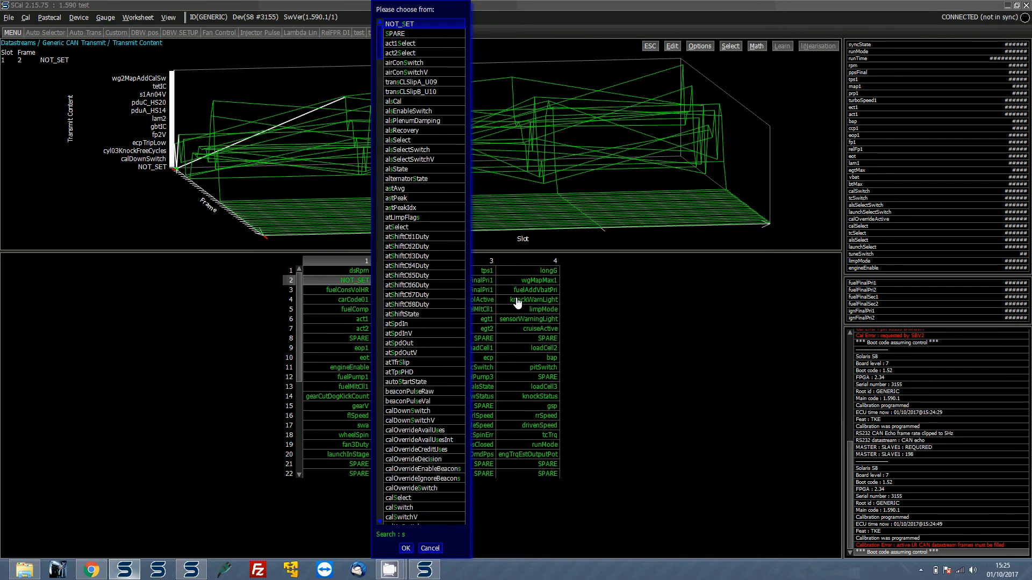
type("map")
key("Down")
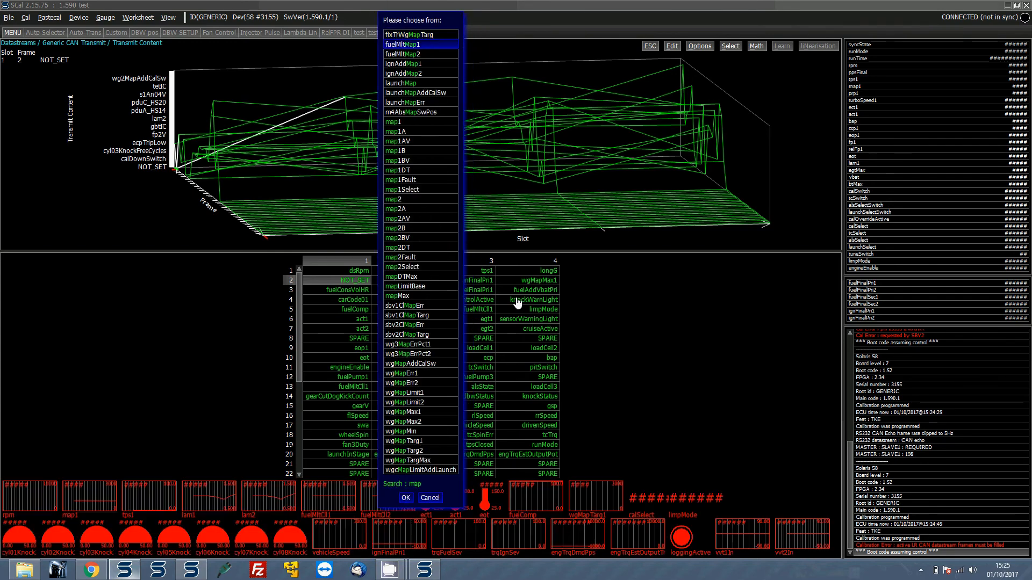
key("Down")
key("Down")
key("Down")
key("Down")
key("Down")
key("Down")
key("Down")
key("Down")
key("Return")
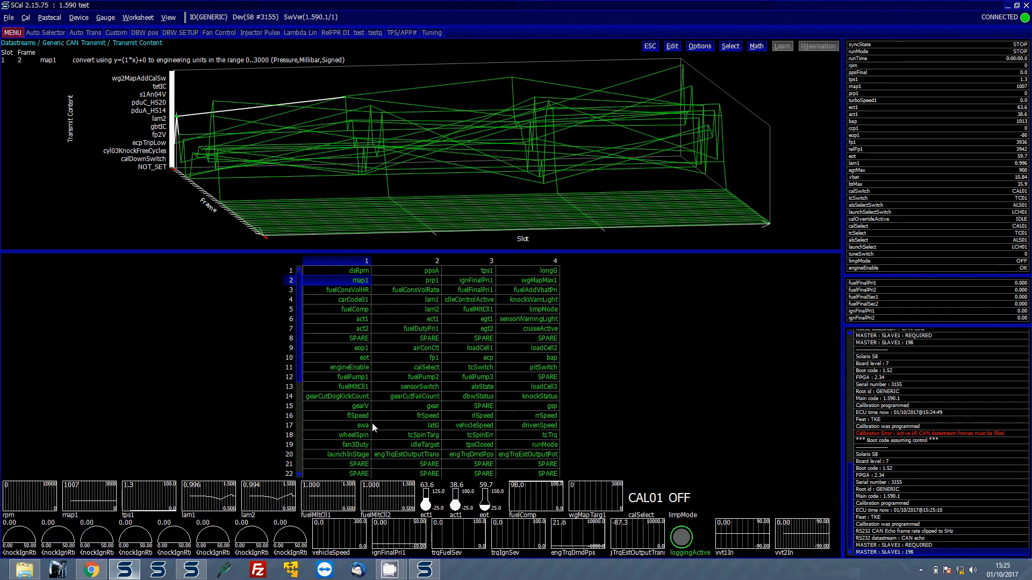
Switch to SCfg and try to send the Test.SL logging config to the S8 with GENERIC access, dismissing the device message
left_click(419, 569)
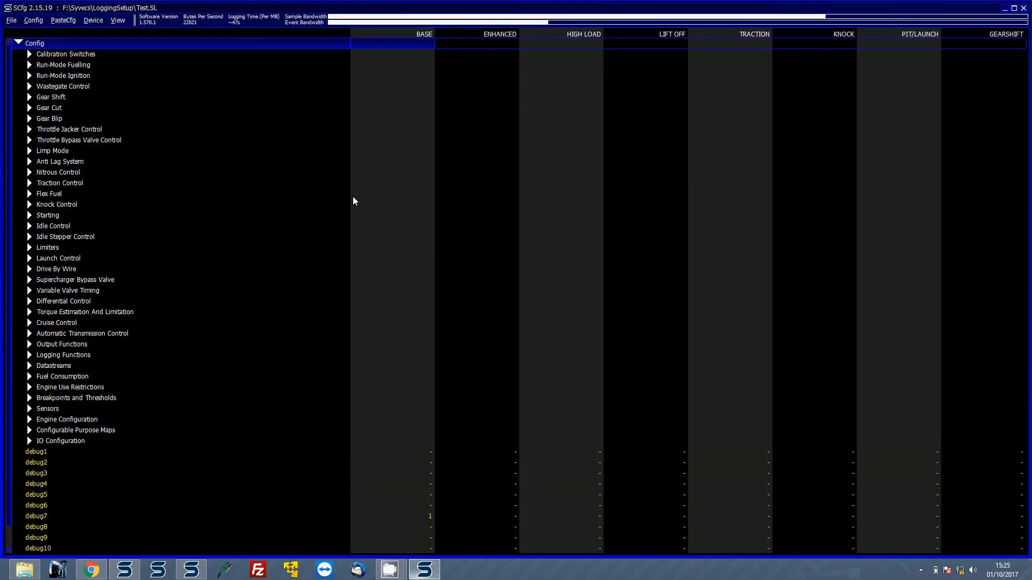
left_click(232, 150)
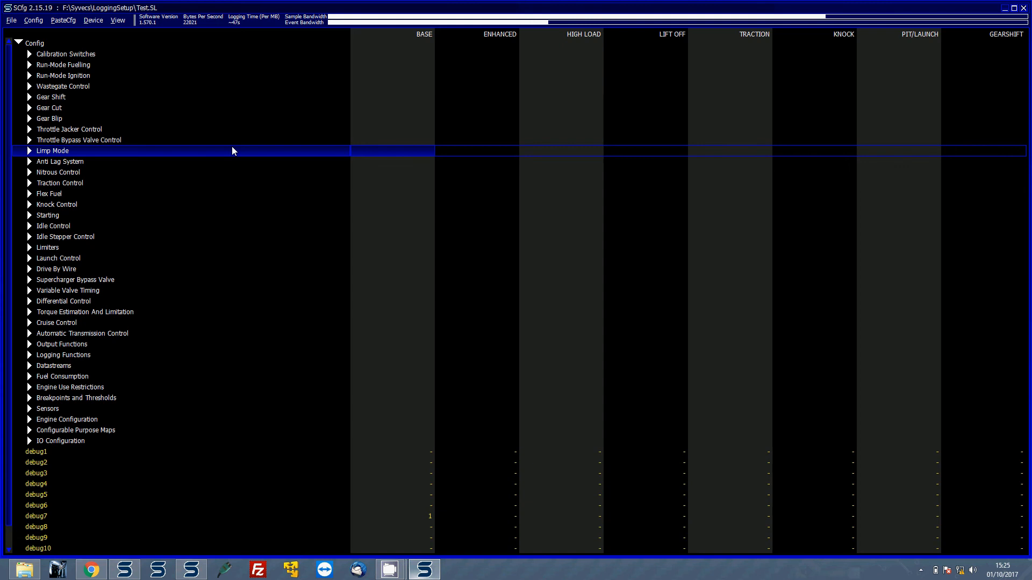
key("alt+d")
key("Down")
key("Return")
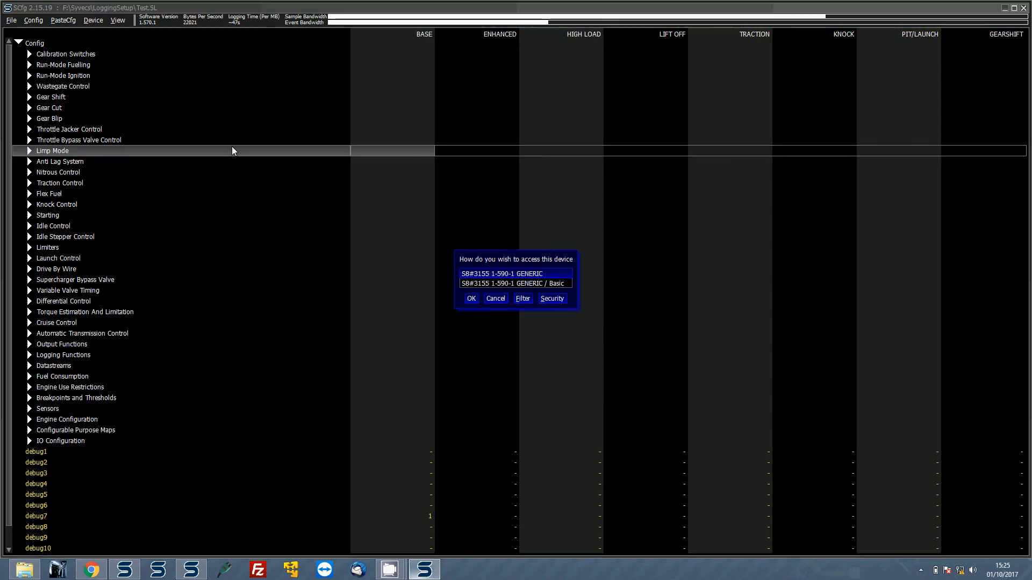
key("Return")
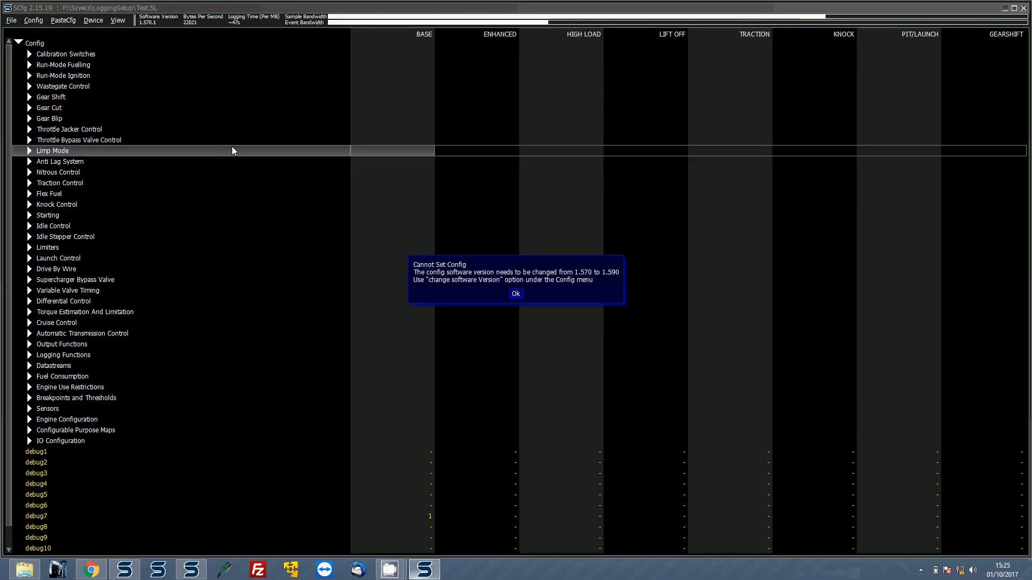
key("Return")
Change the logging config's software version using the S8.1.590.1.SP profile and accept the version differences
key("alt+c")
key("Down")
key("Down")
key("Down")
key("Return")
key("Down")
key("Down")
key("Down")
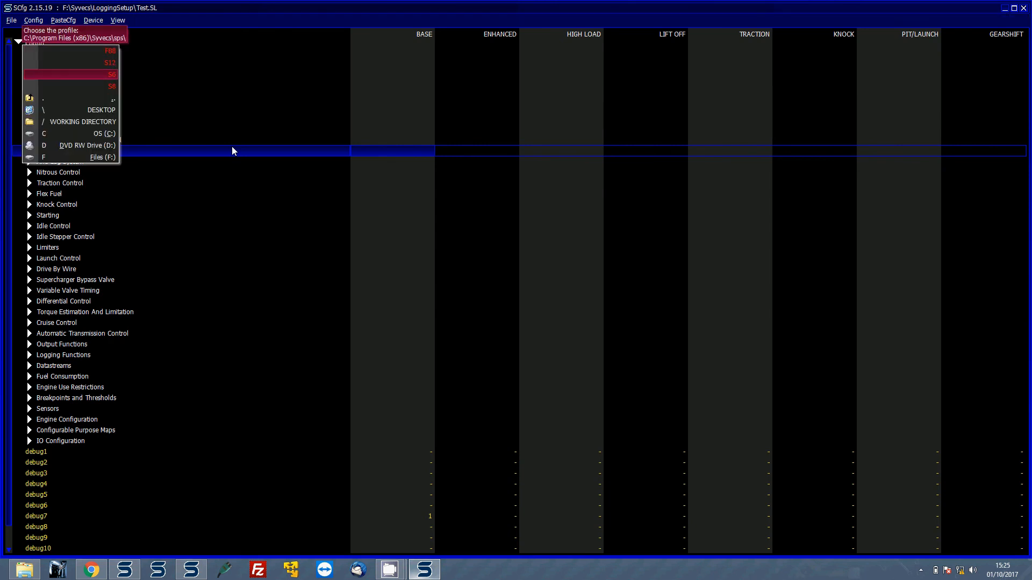
key("Return")
key("Return")
key("Down")
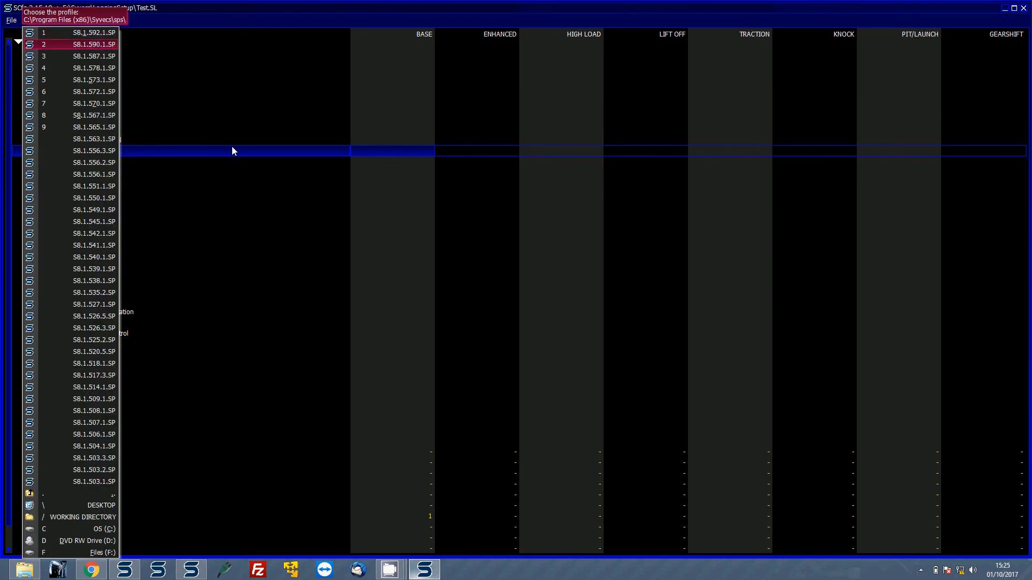
key("Return")
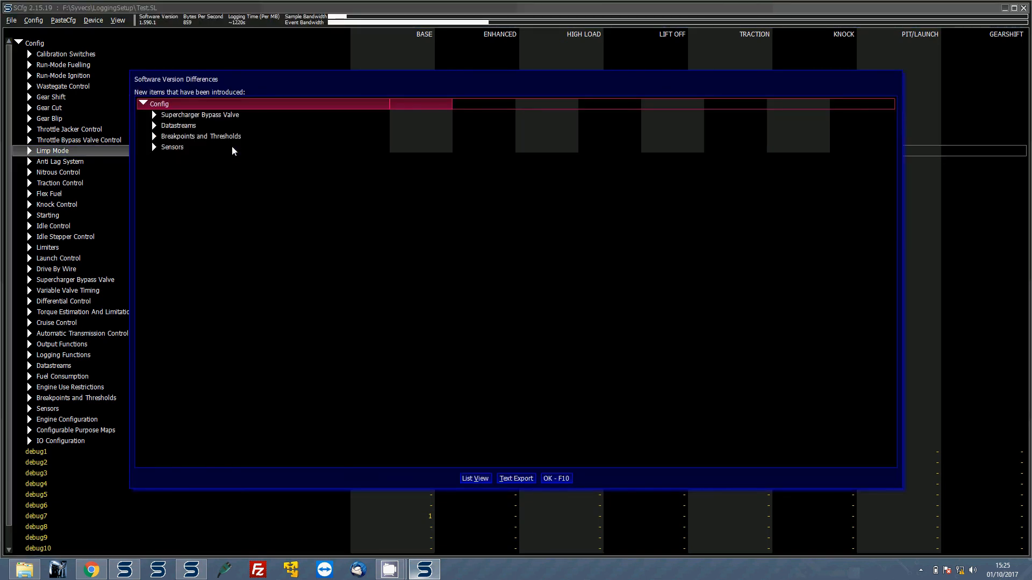
left_click(549, 482)
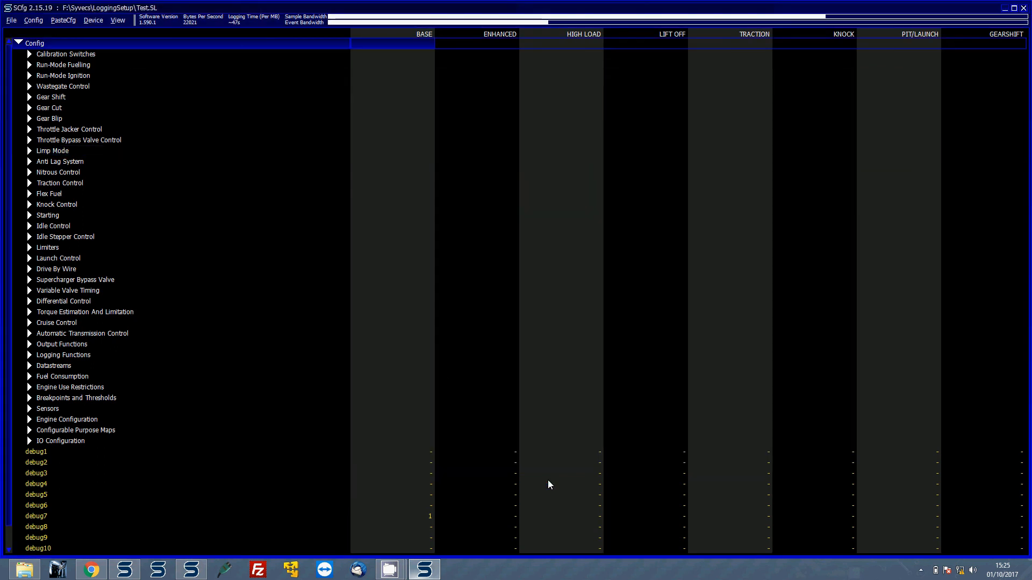
Send the converted logging config to the S8 with GENERIC access, dismiss the message, and switch back to SCal
key("alt+d")
key("Down")
key("Return")
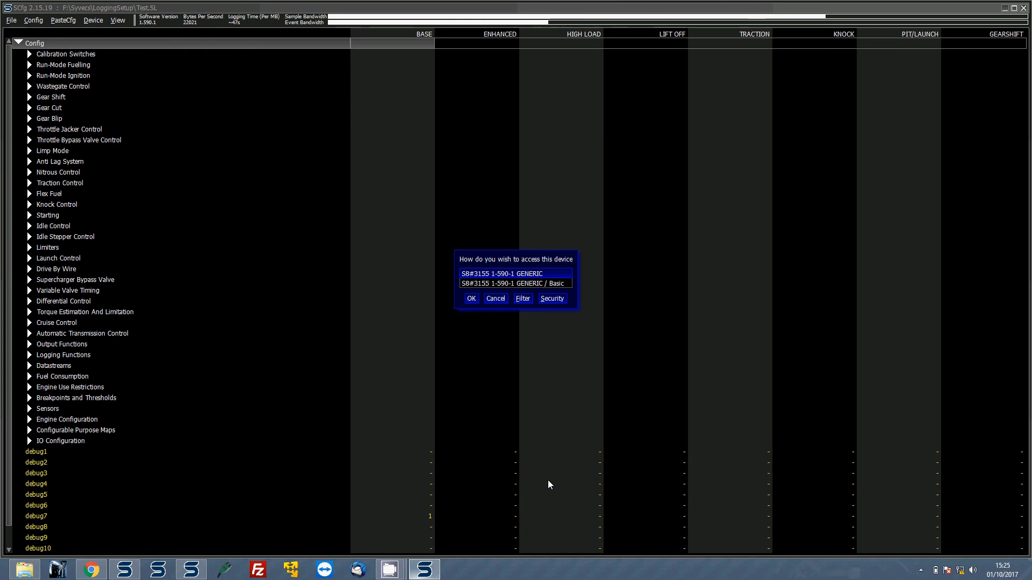
key("Return")
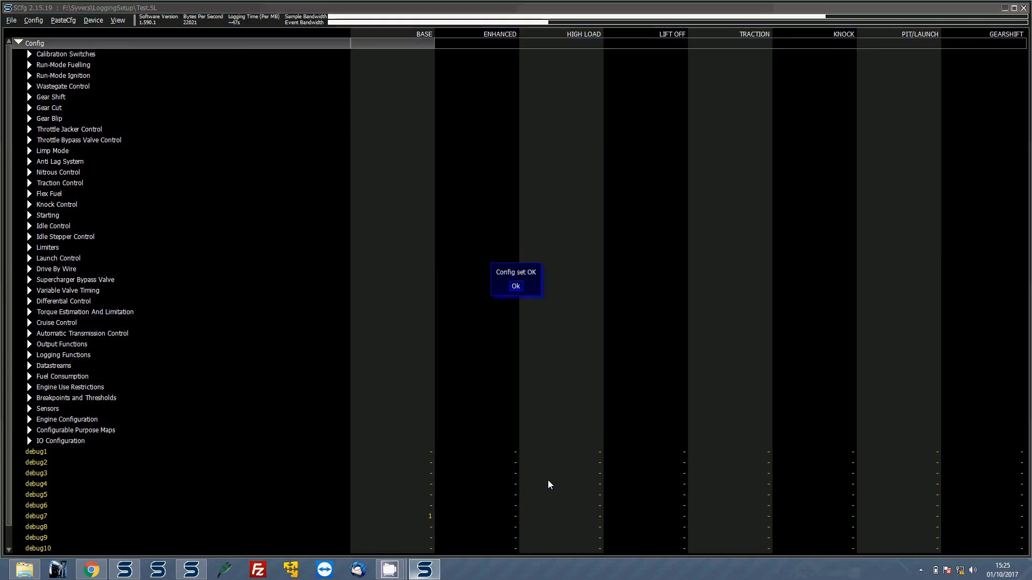
key("Return")
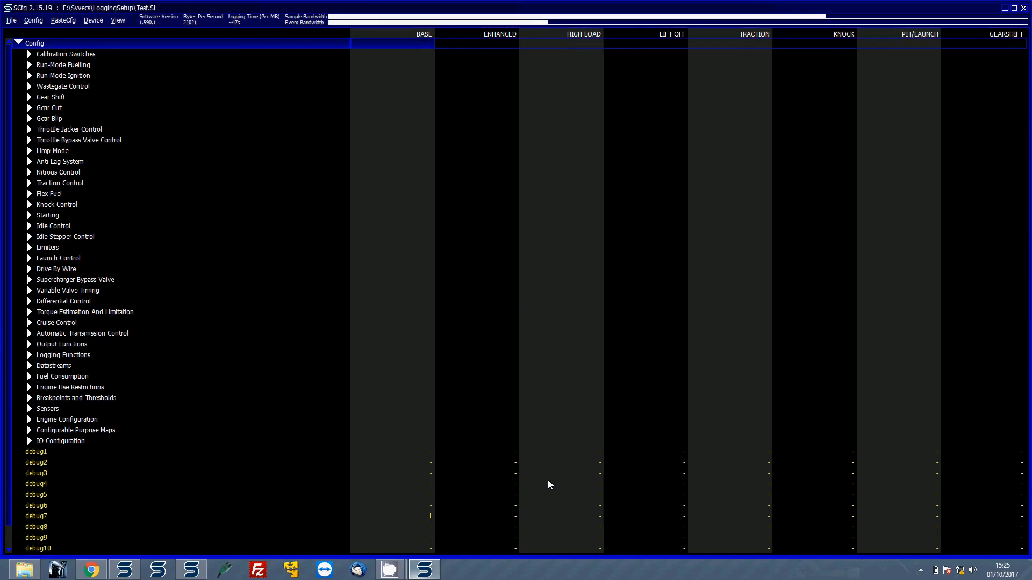
left_click(124, 569)
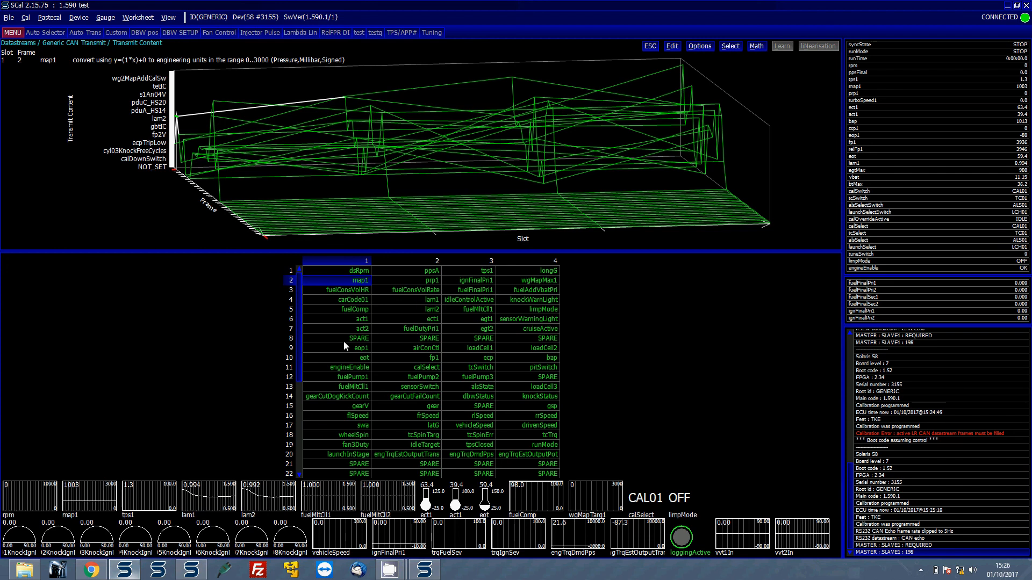